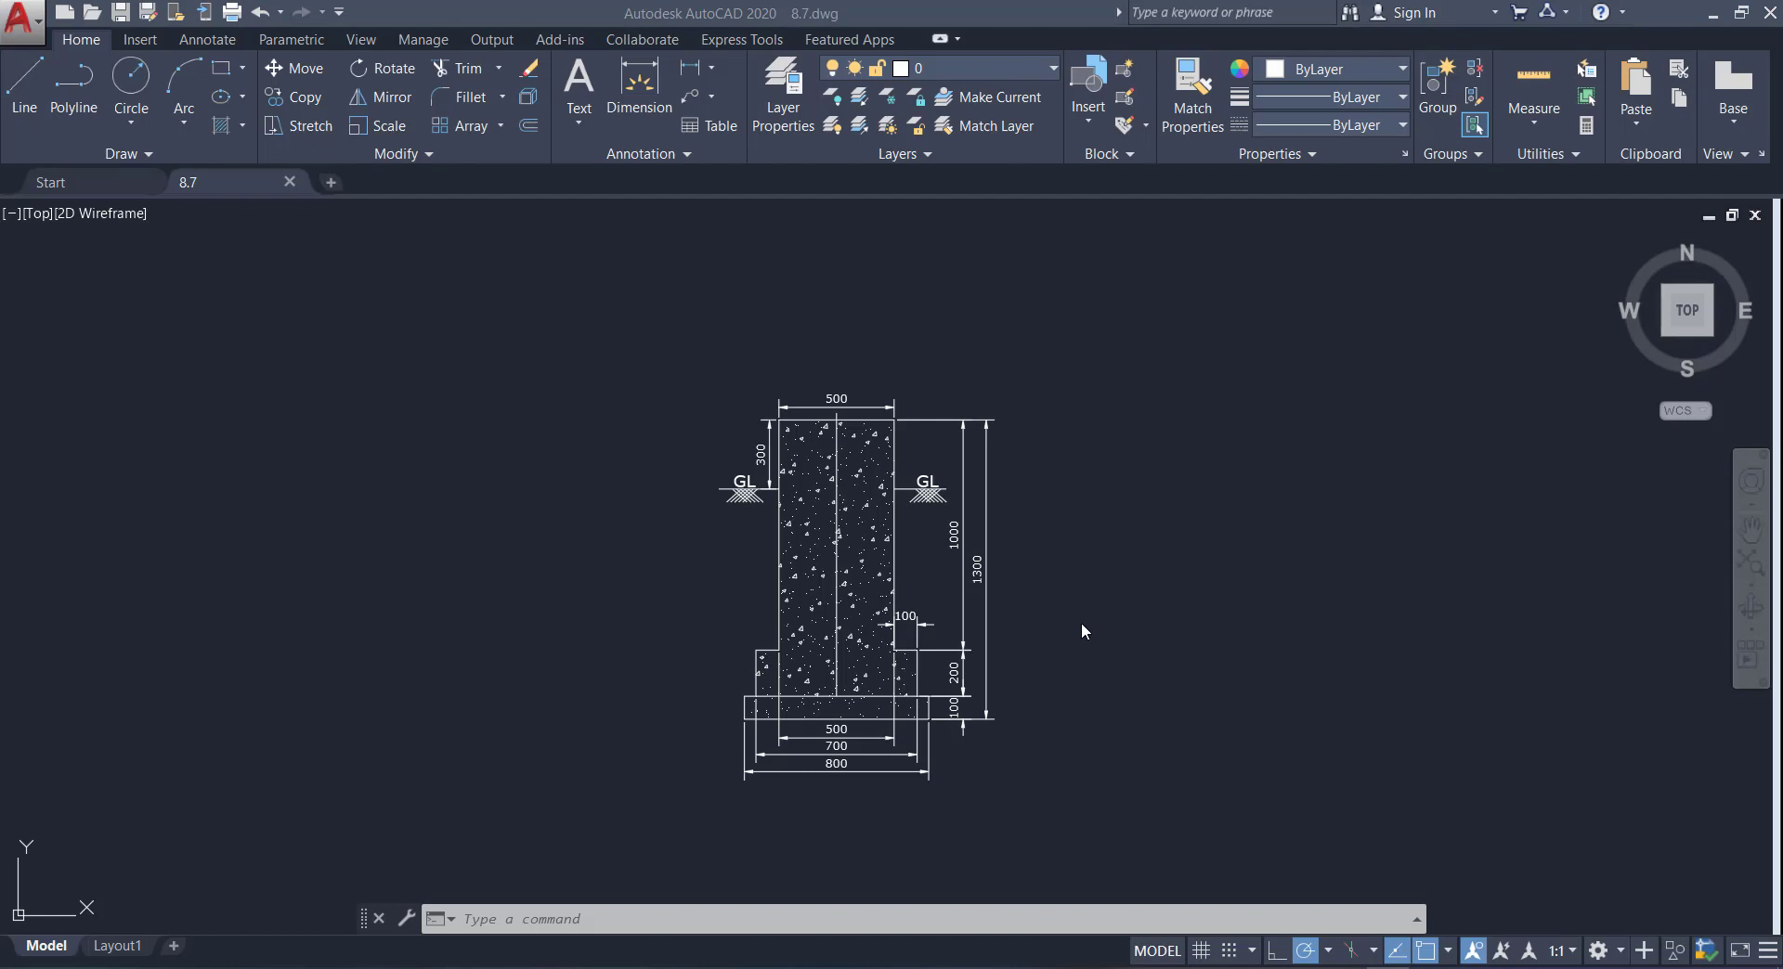
Select the 1300 overall height dimension and every dimension similar to it.
scroll(960, 789, up, 3)
scroll(960, 790, up, 1)
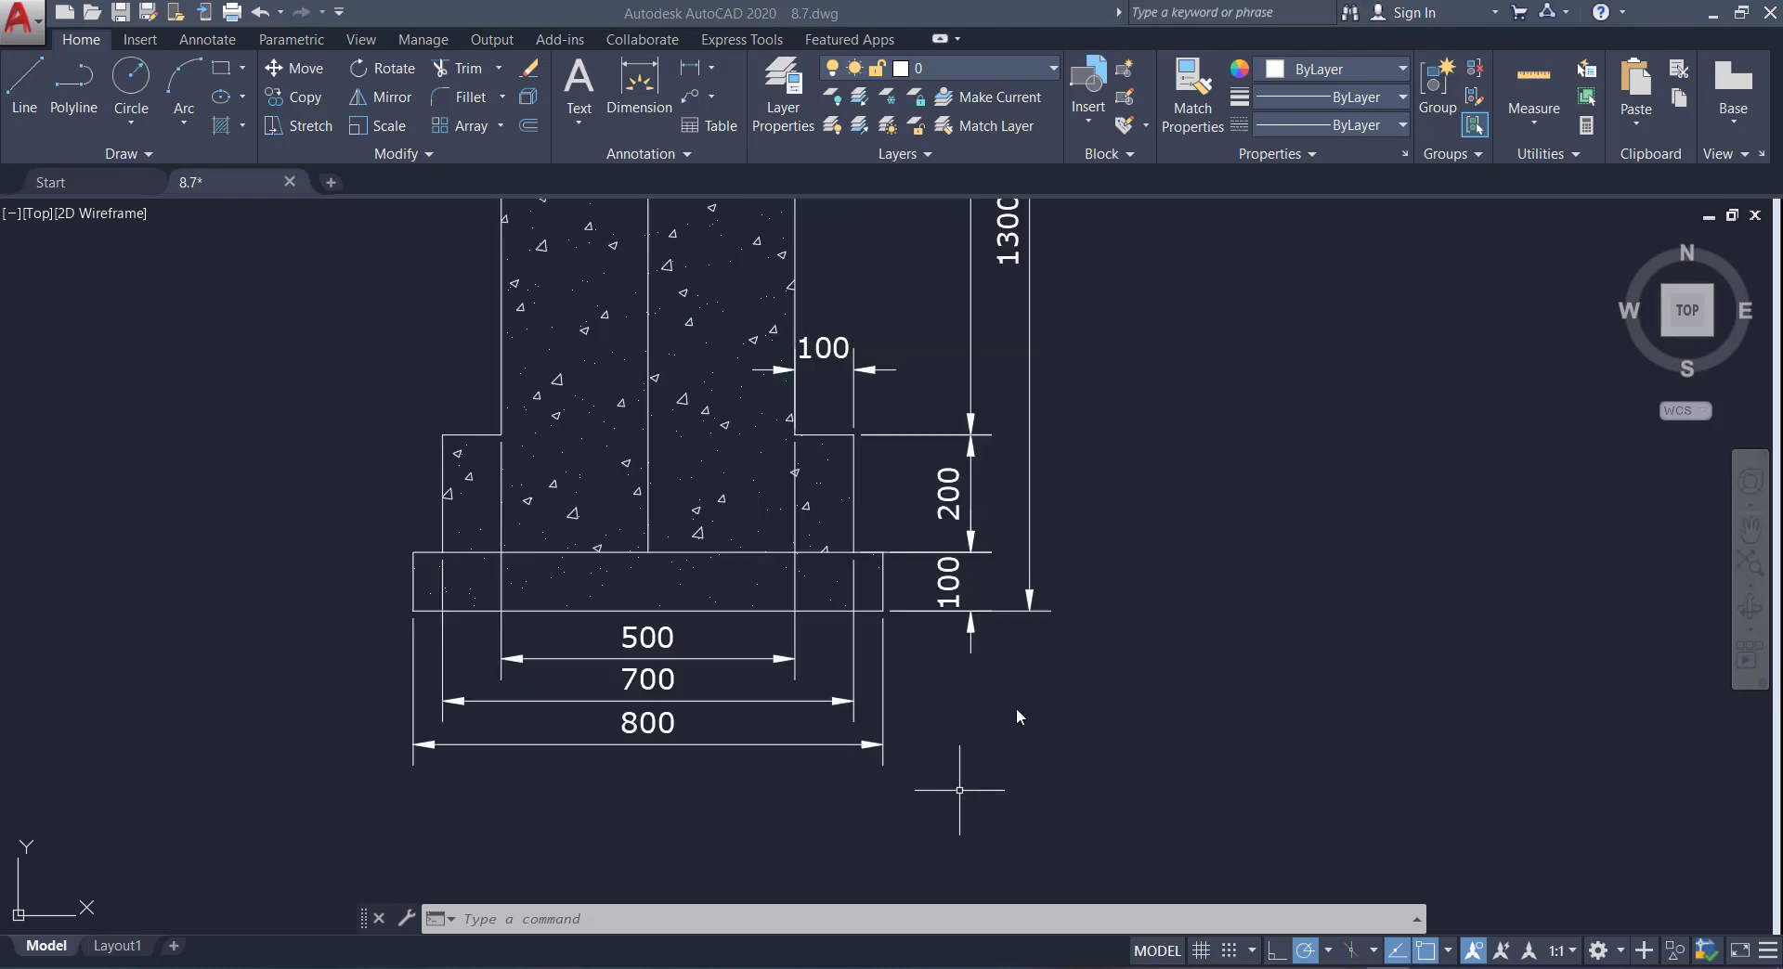
scroll(1016, 707, down, 4)
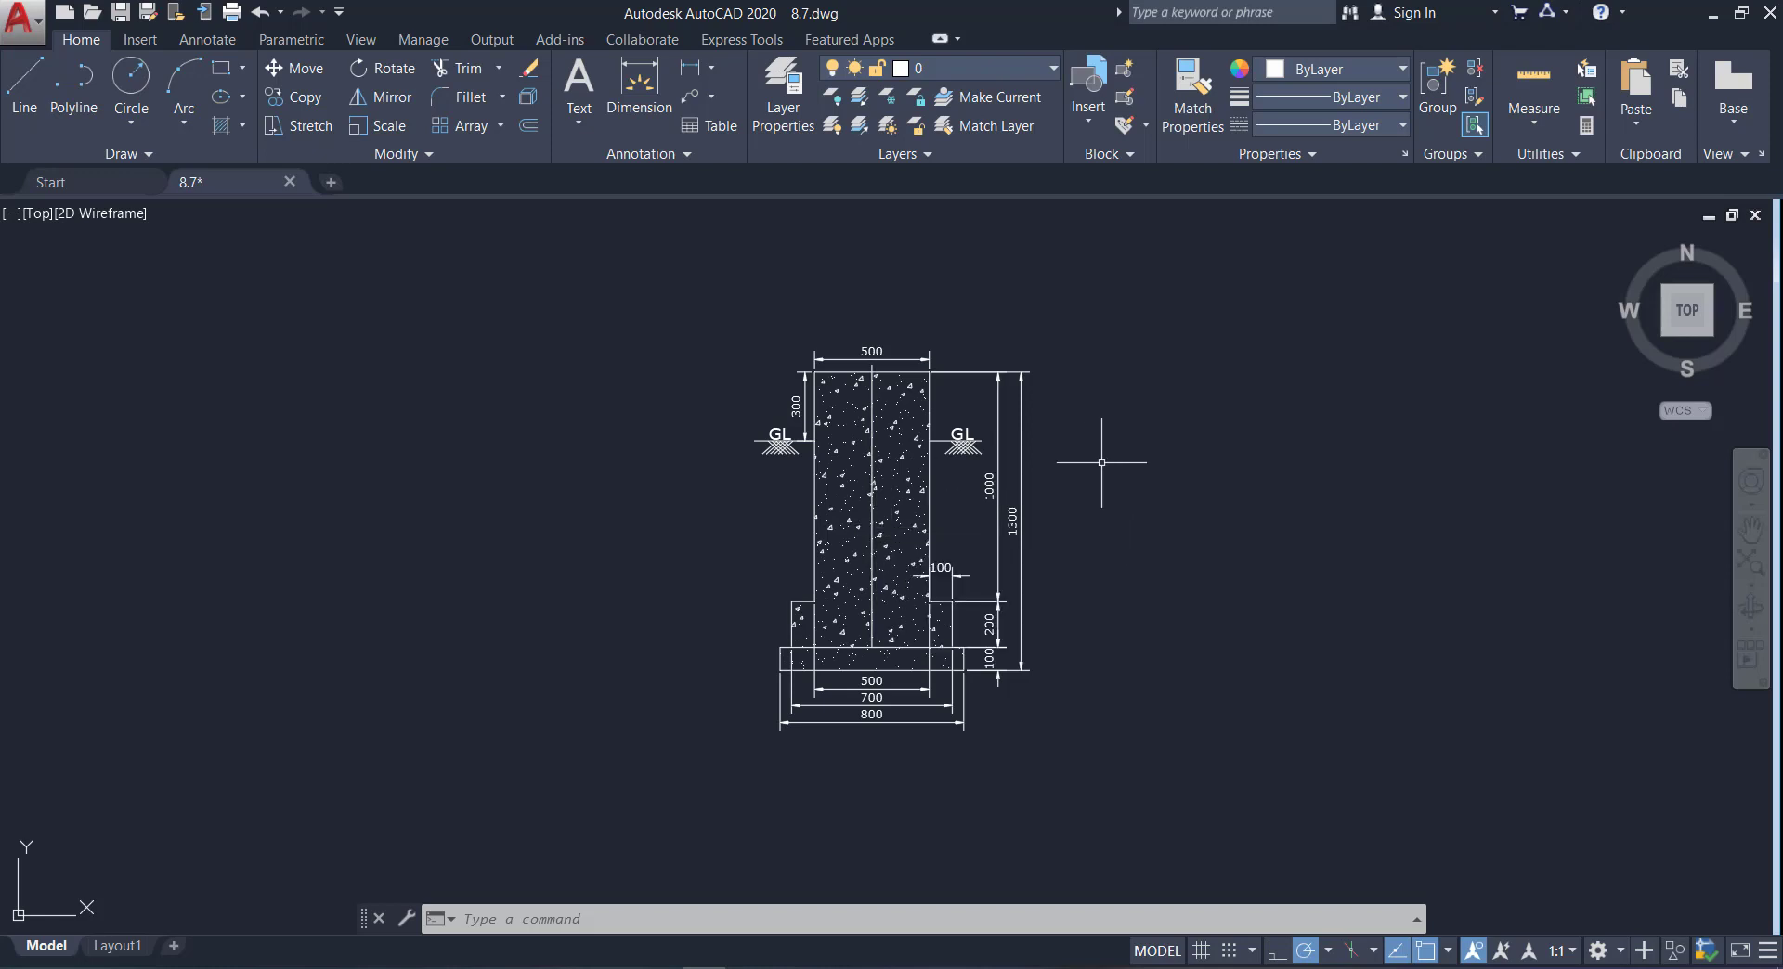
scroll(908, 378, up, 4)
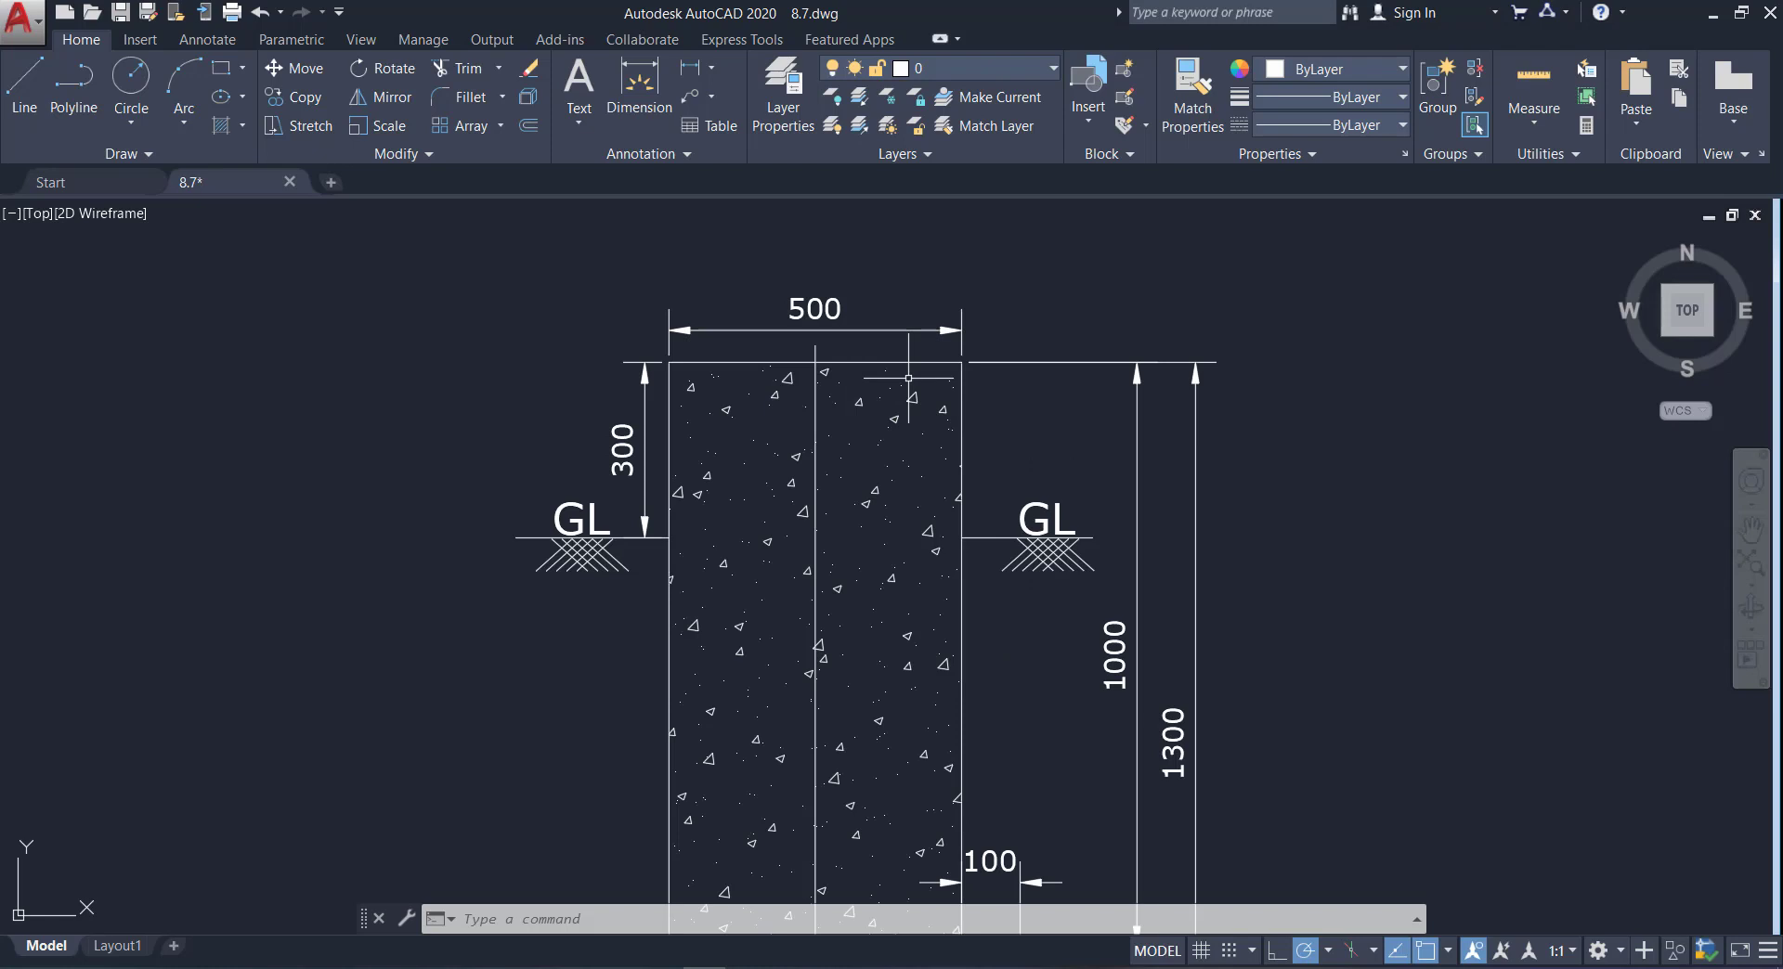
scroll(908, 378, down, 4)
scroll(929, 436, up, 2)
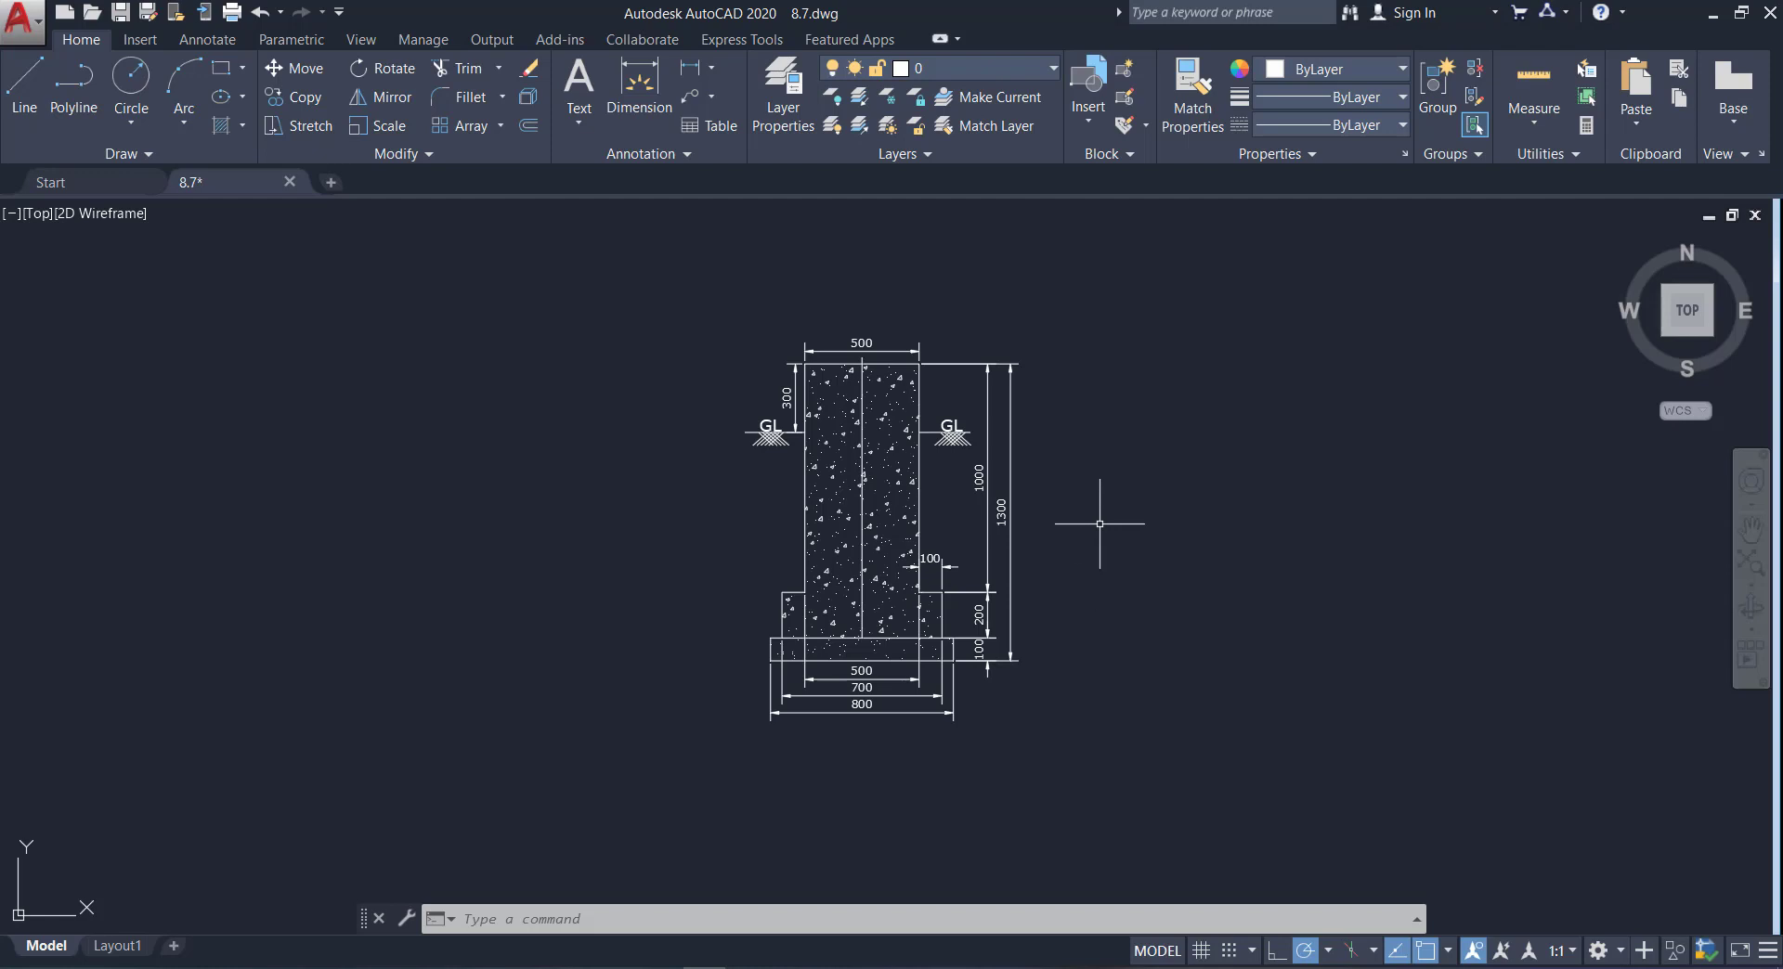
scroll(1079, 494, up, 2)
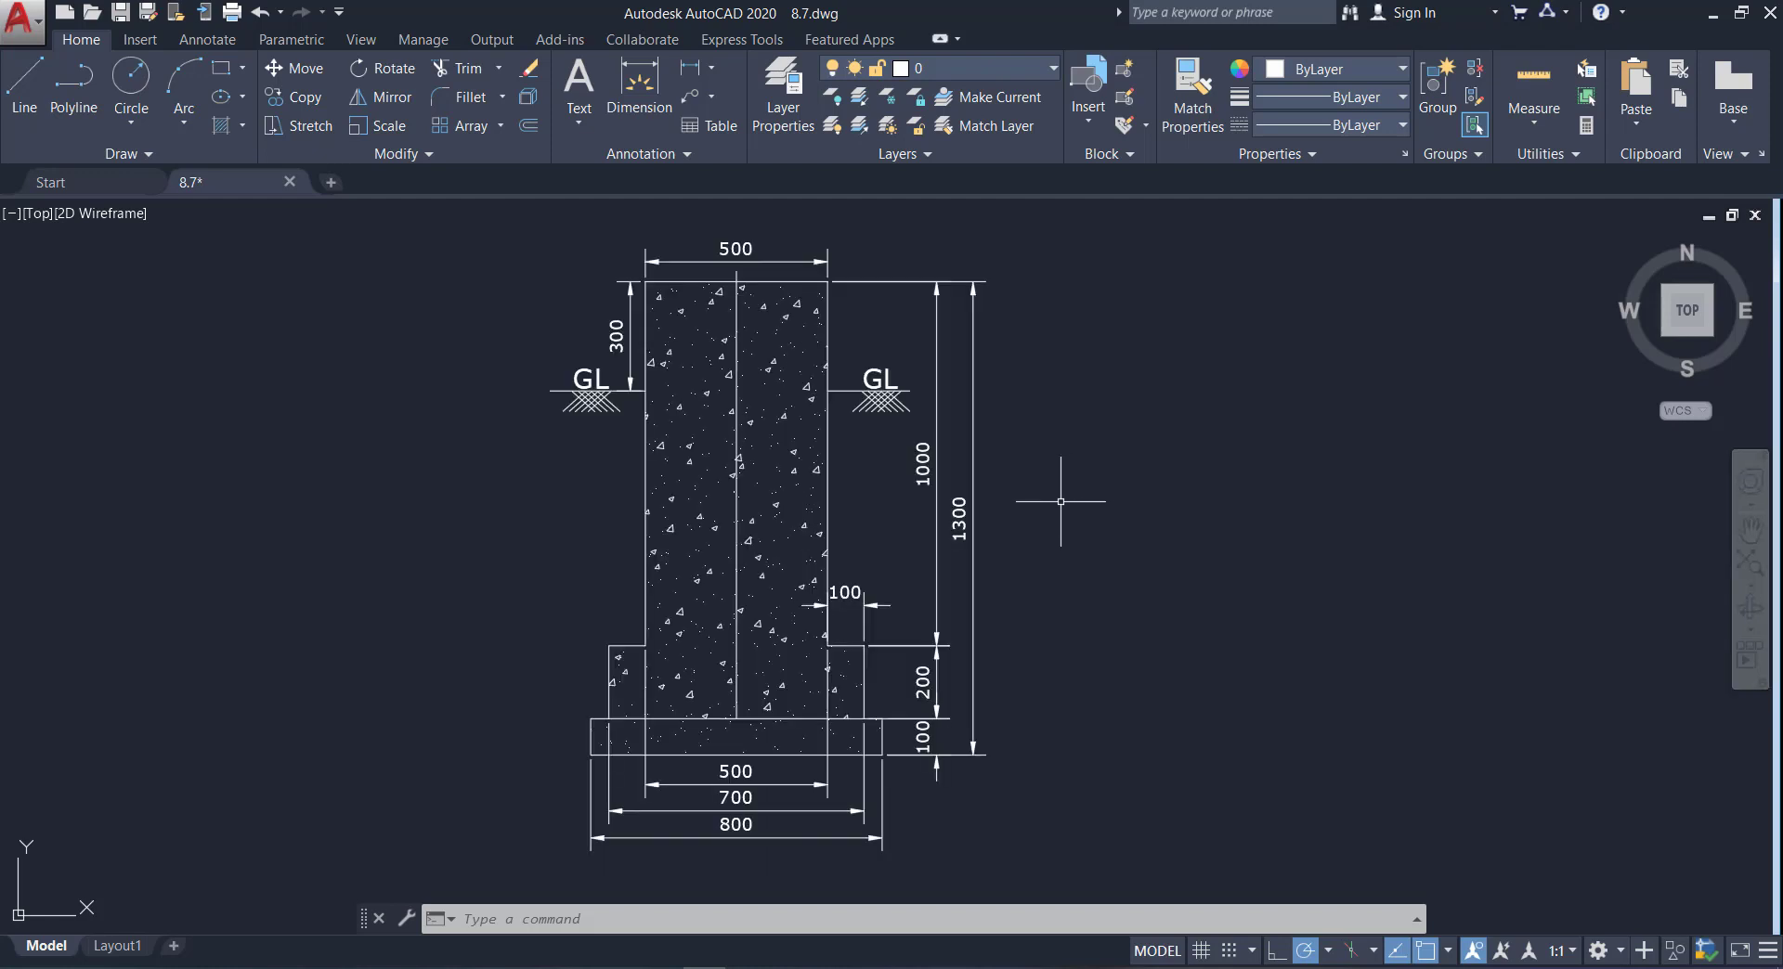
click(971, 425)
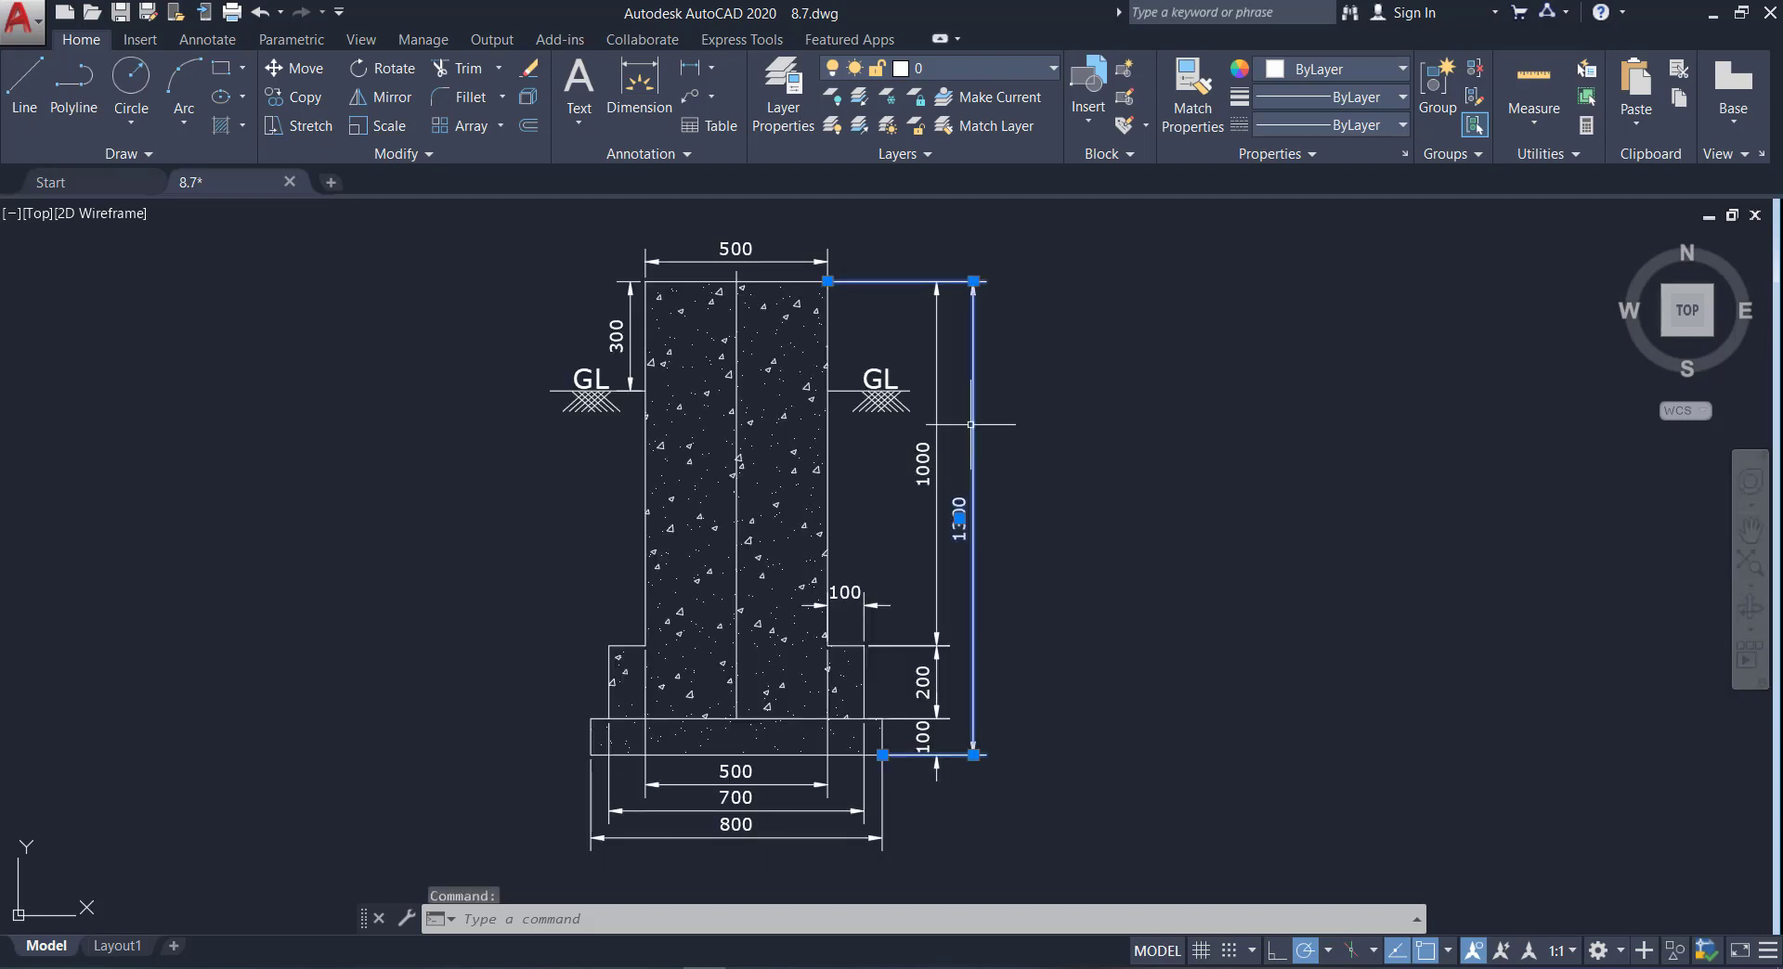
right_click(1012, 379)
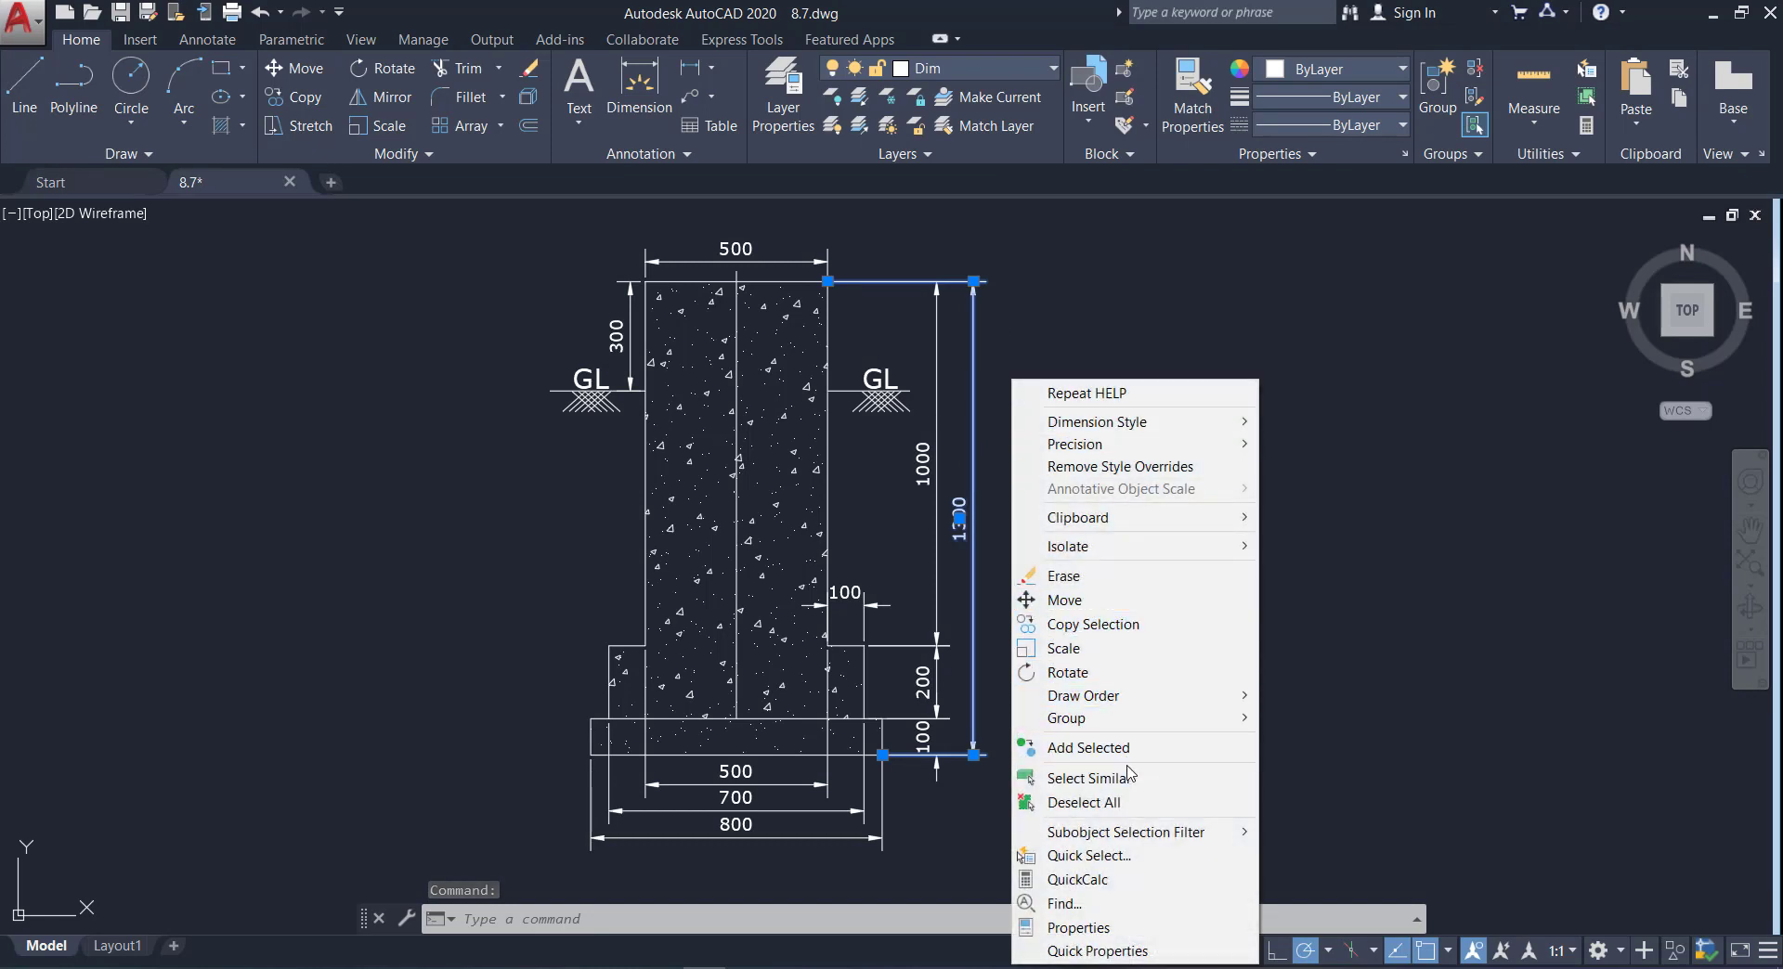
click(1075, 785)
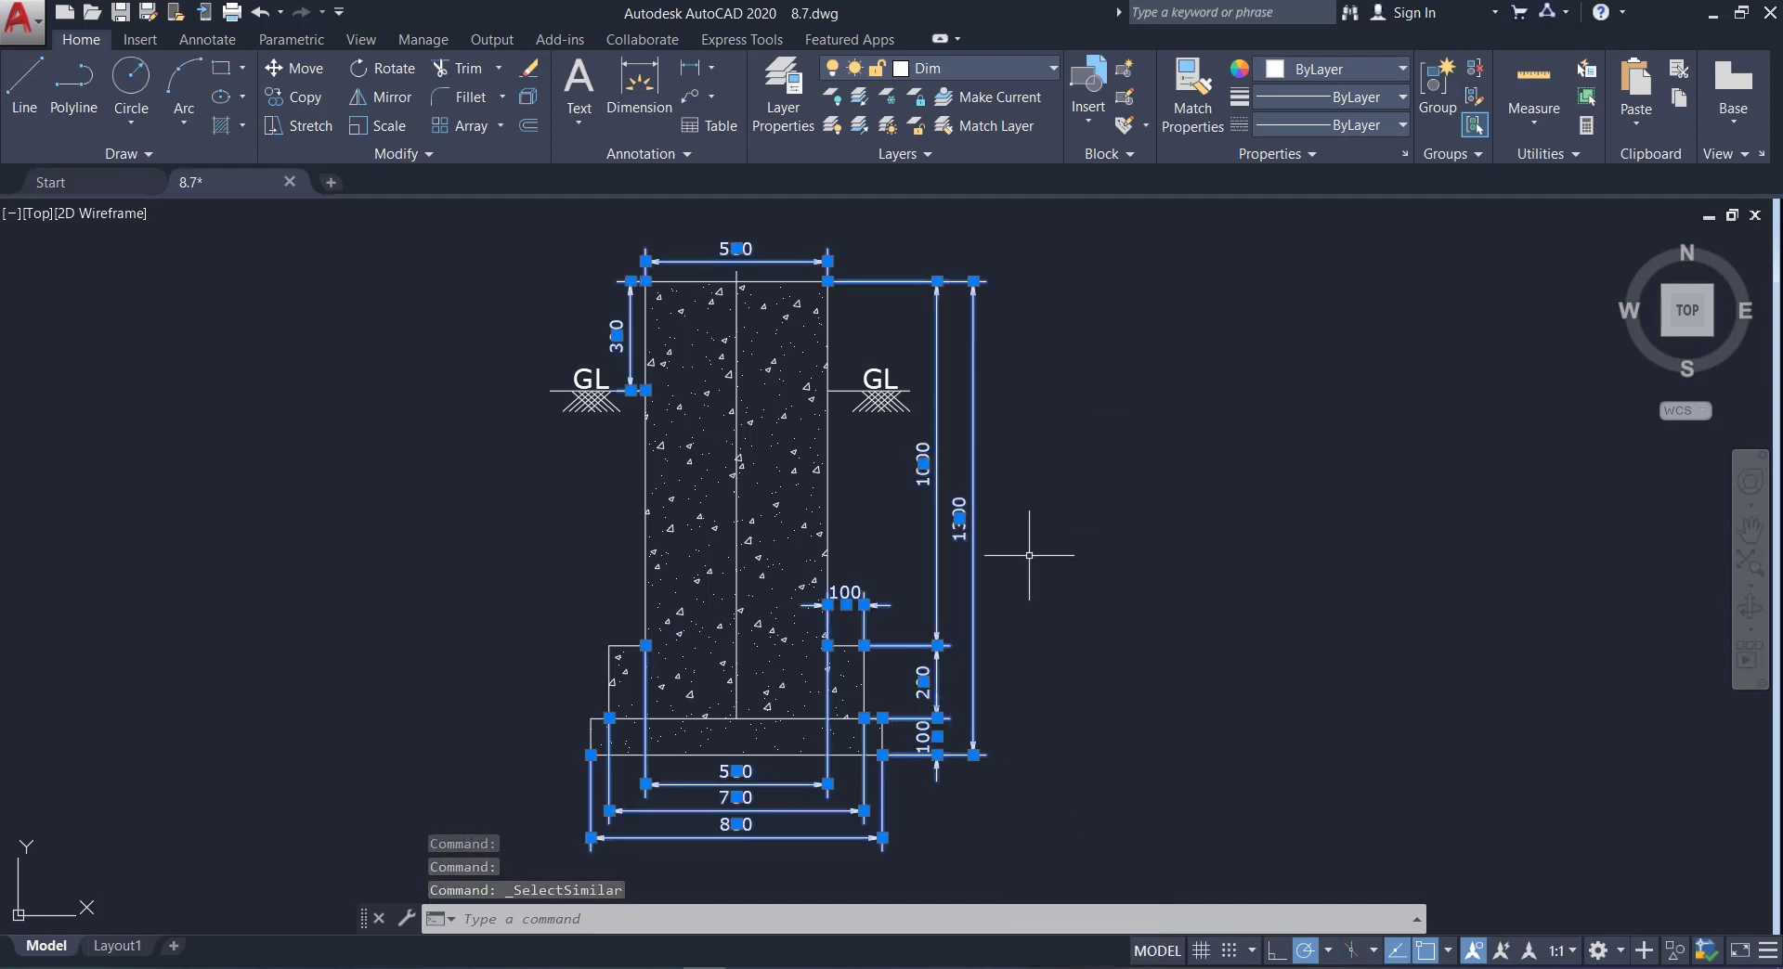
Add the right and left GL ground-level symbols and their hatches to the selection.
right_click(874, 376)
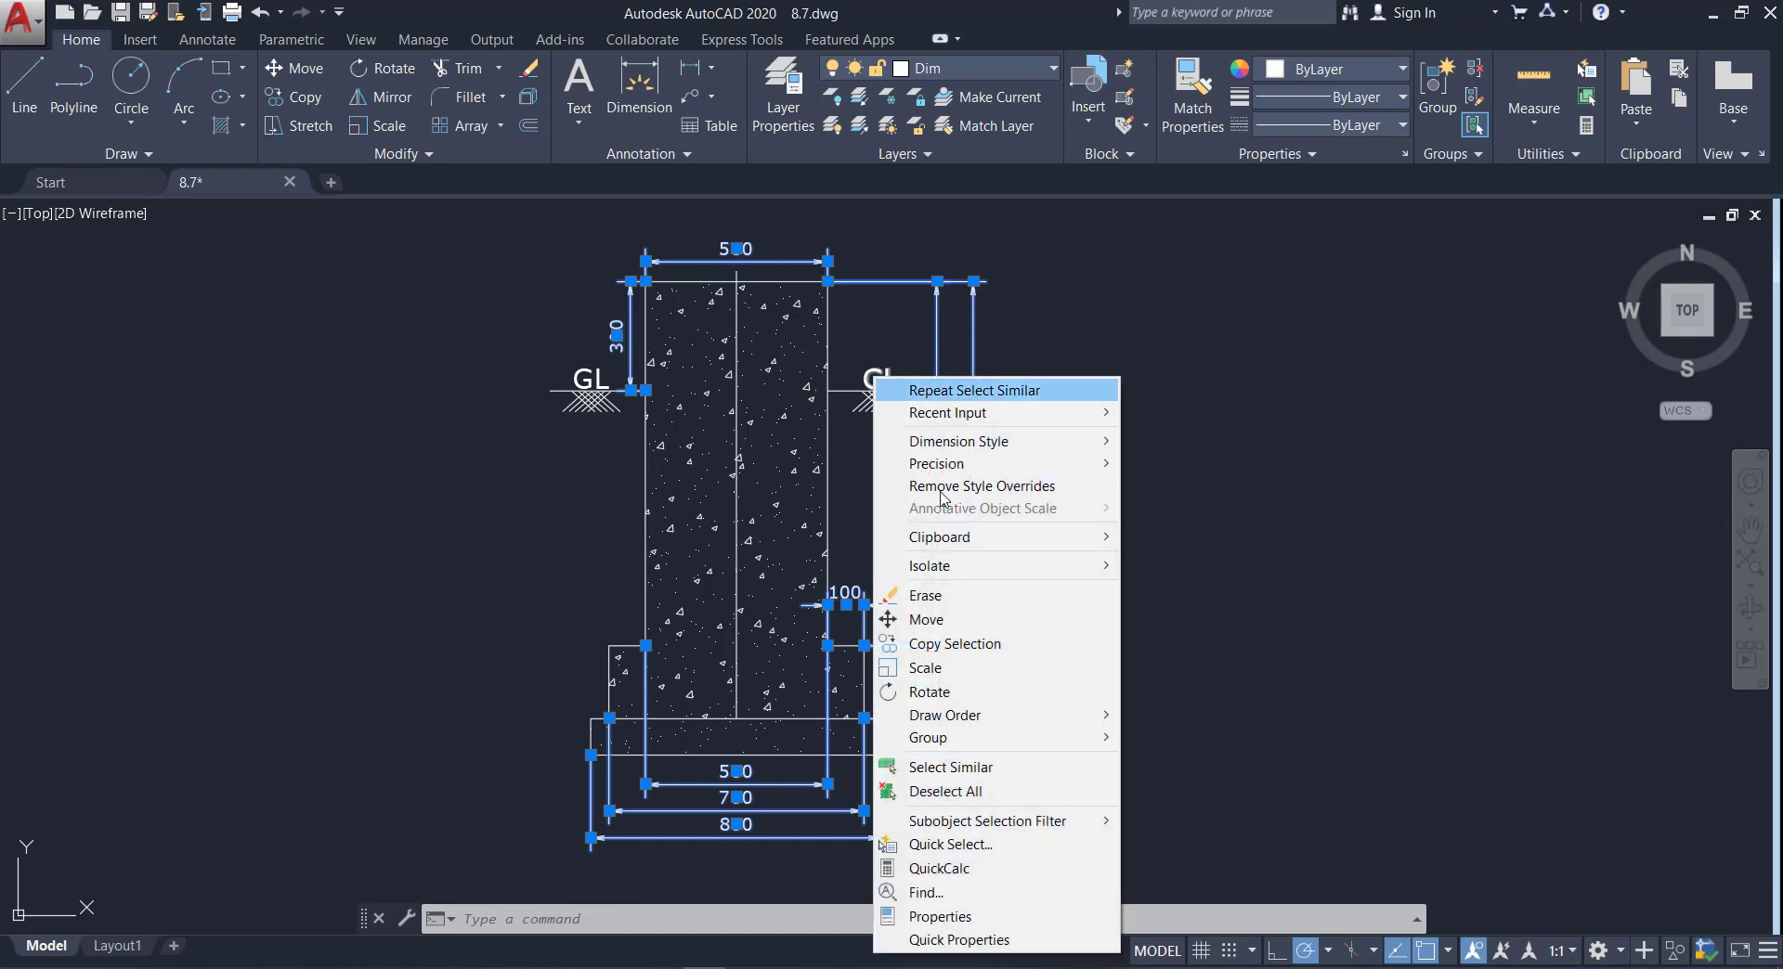
click(873, 374)
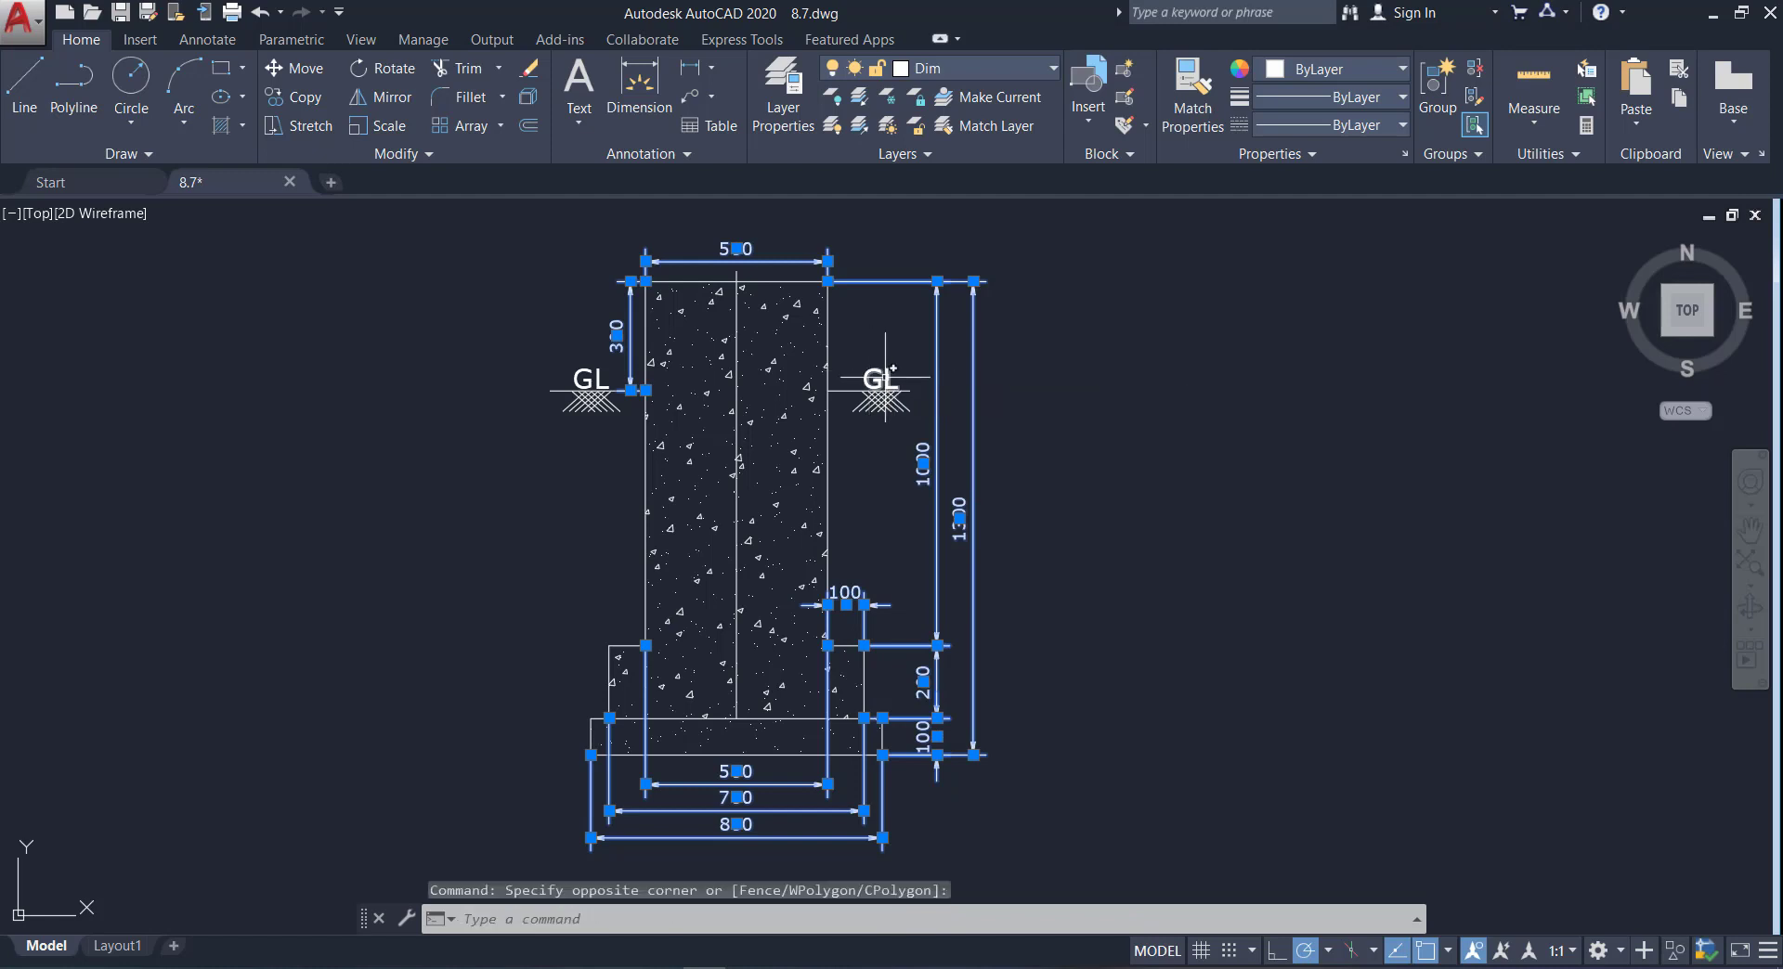
click(883, 379)
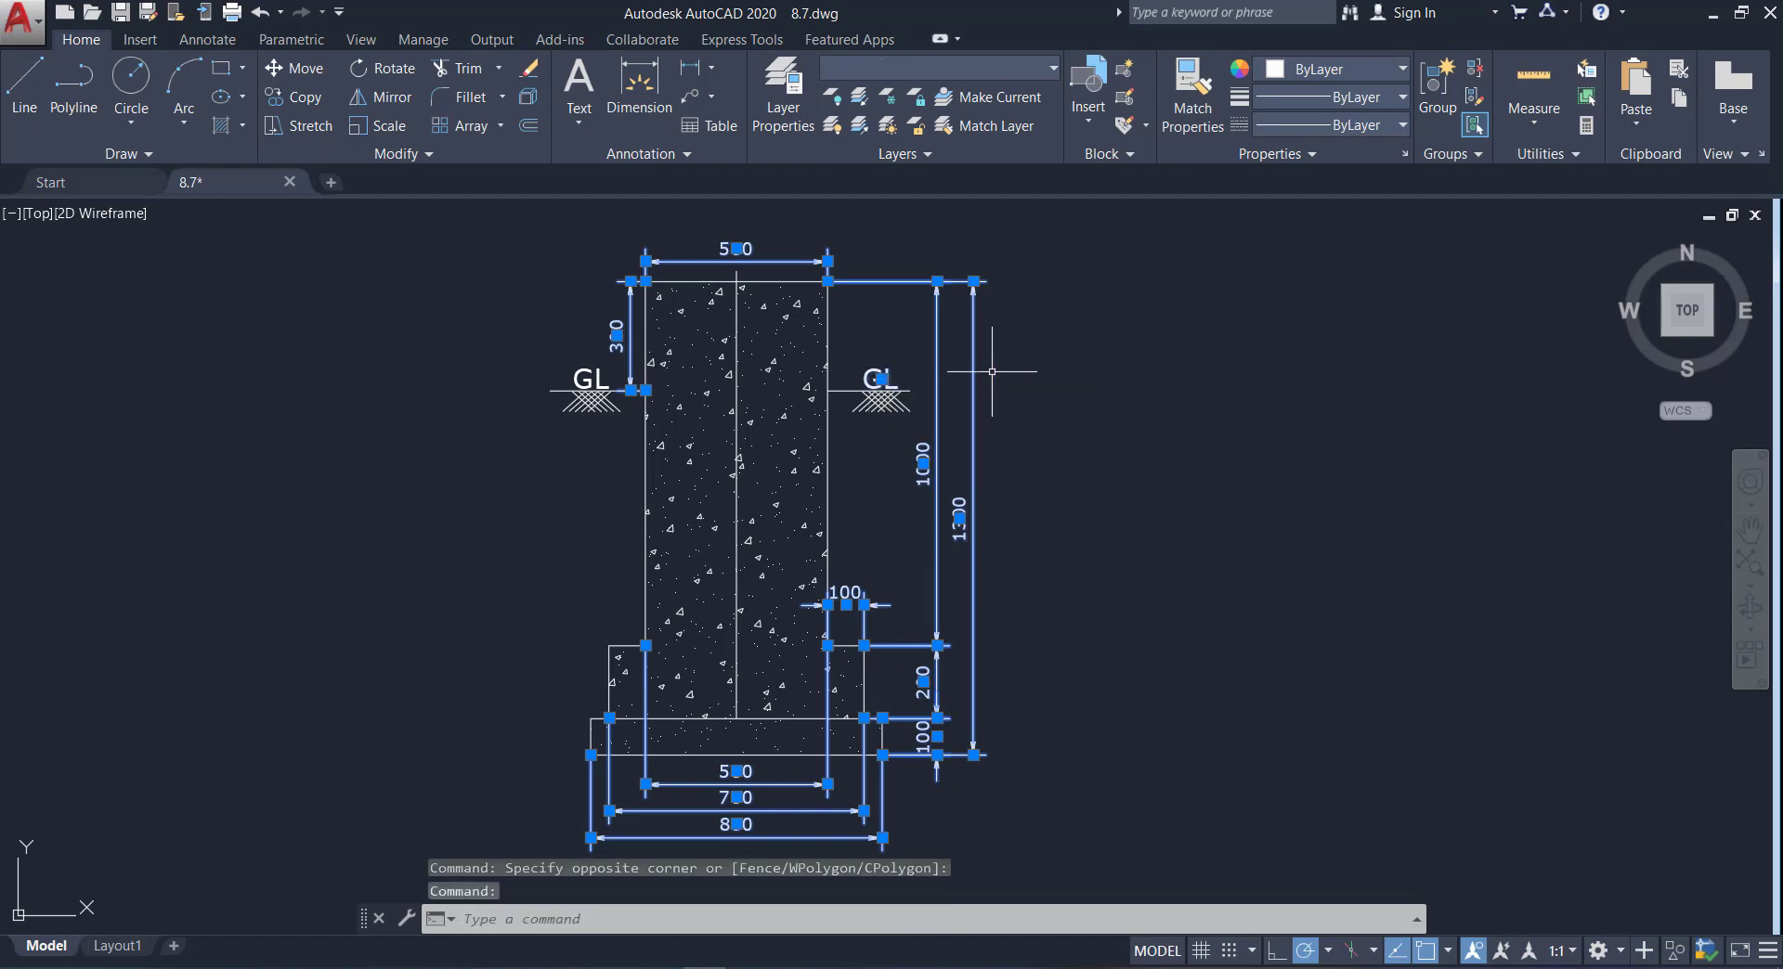
right_click(879, 381)
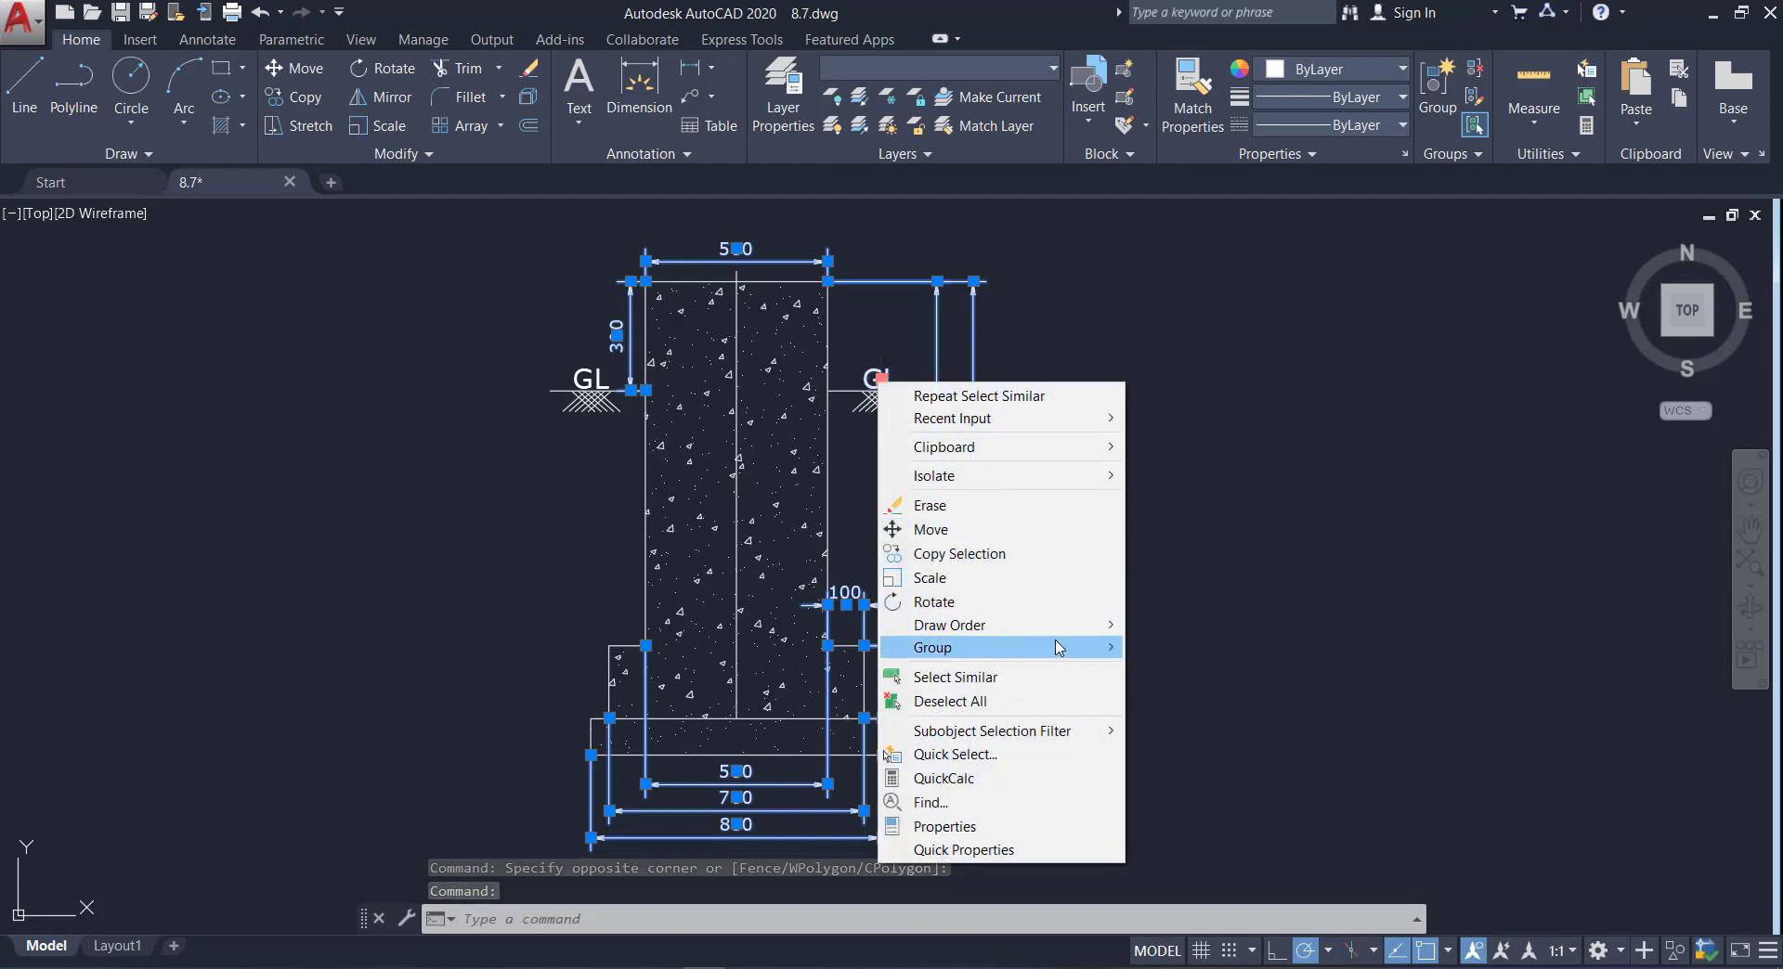
click(1050, 677)
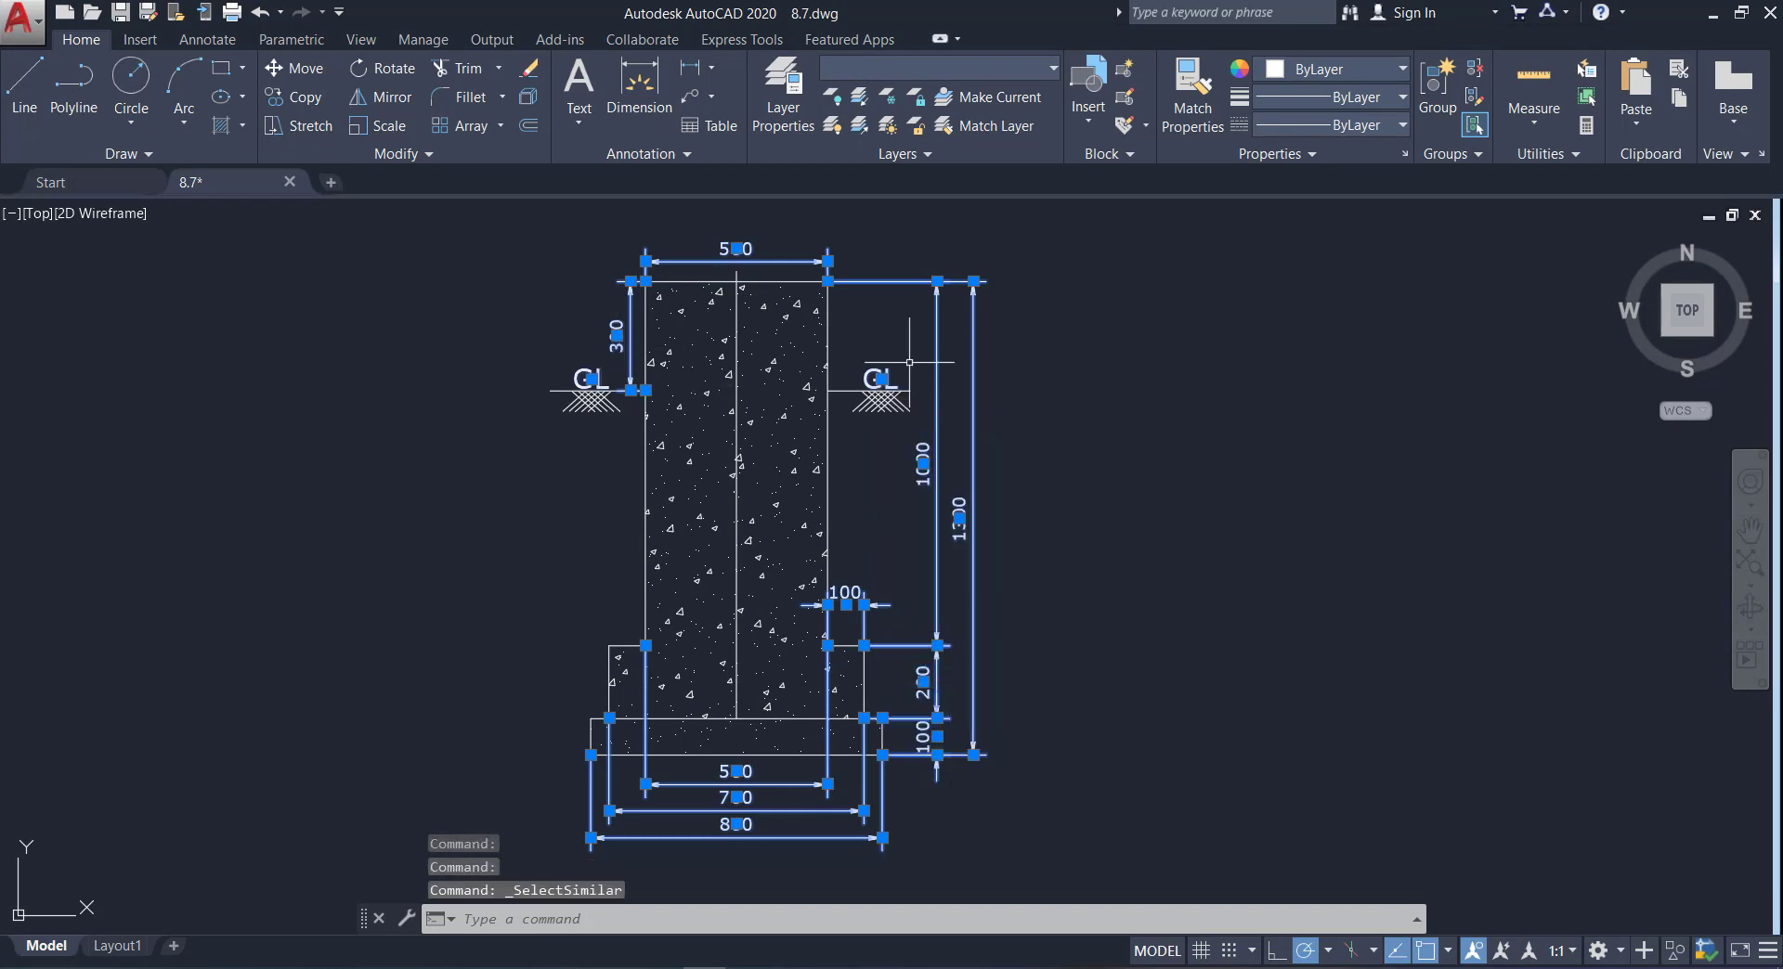
click(916, 427)
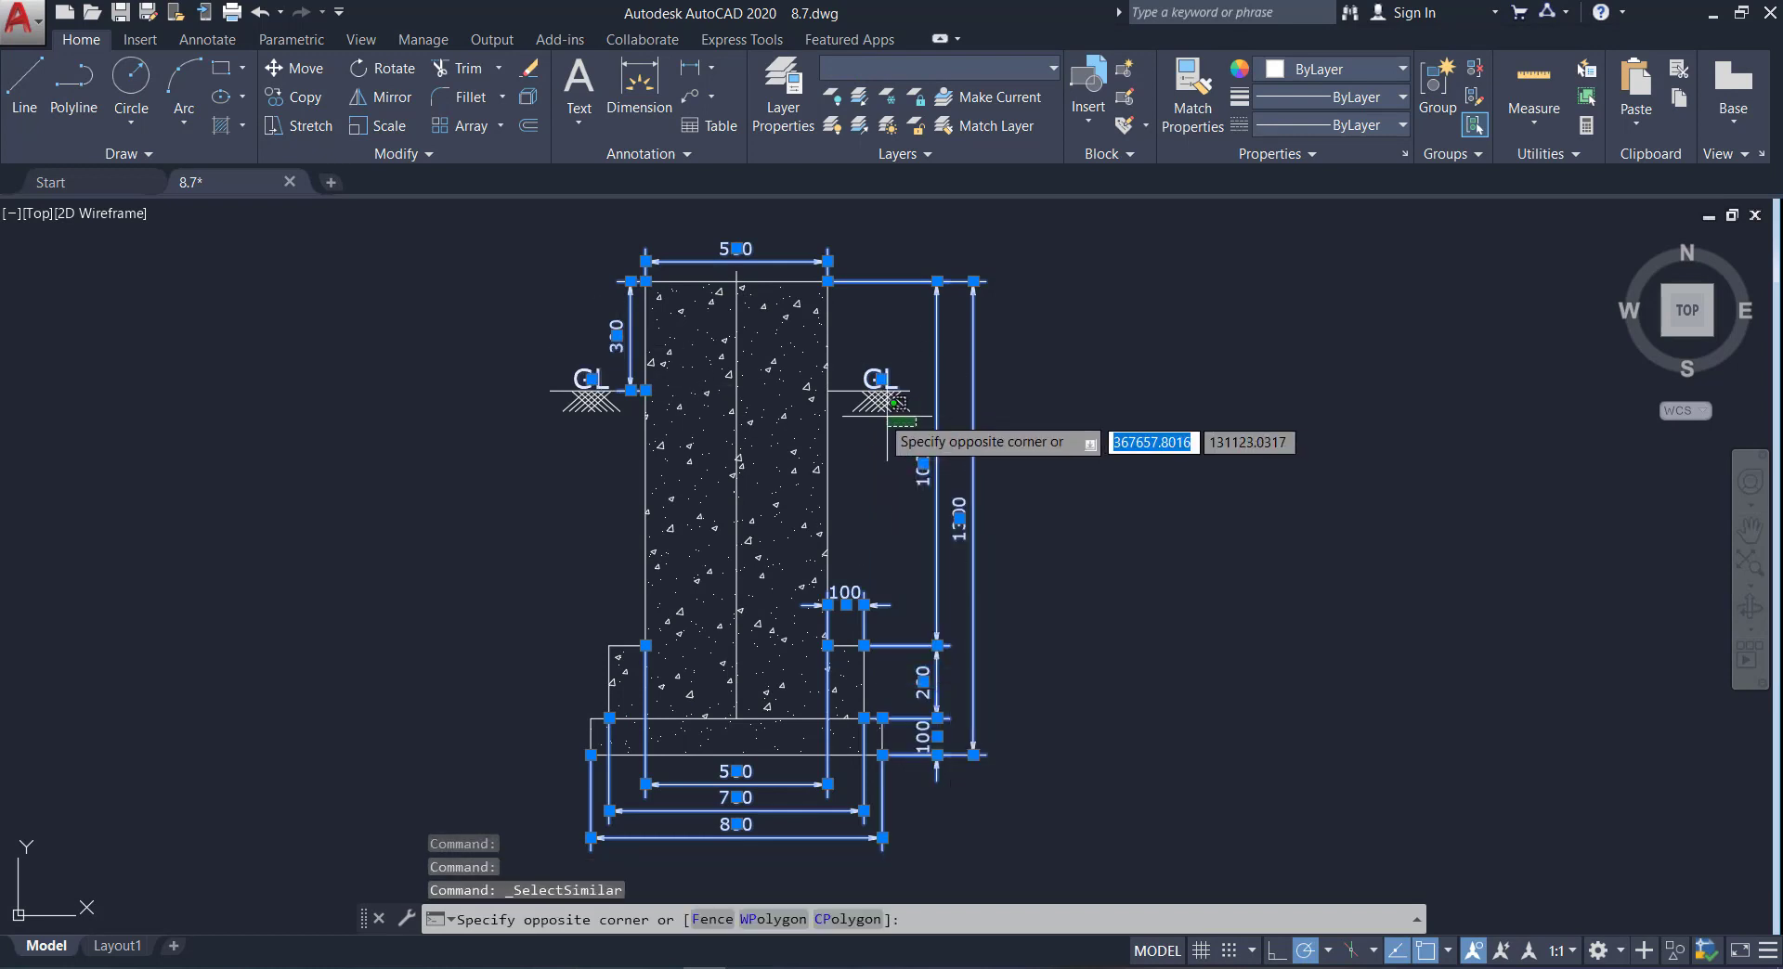
click(850, 370)
click(625, 426)
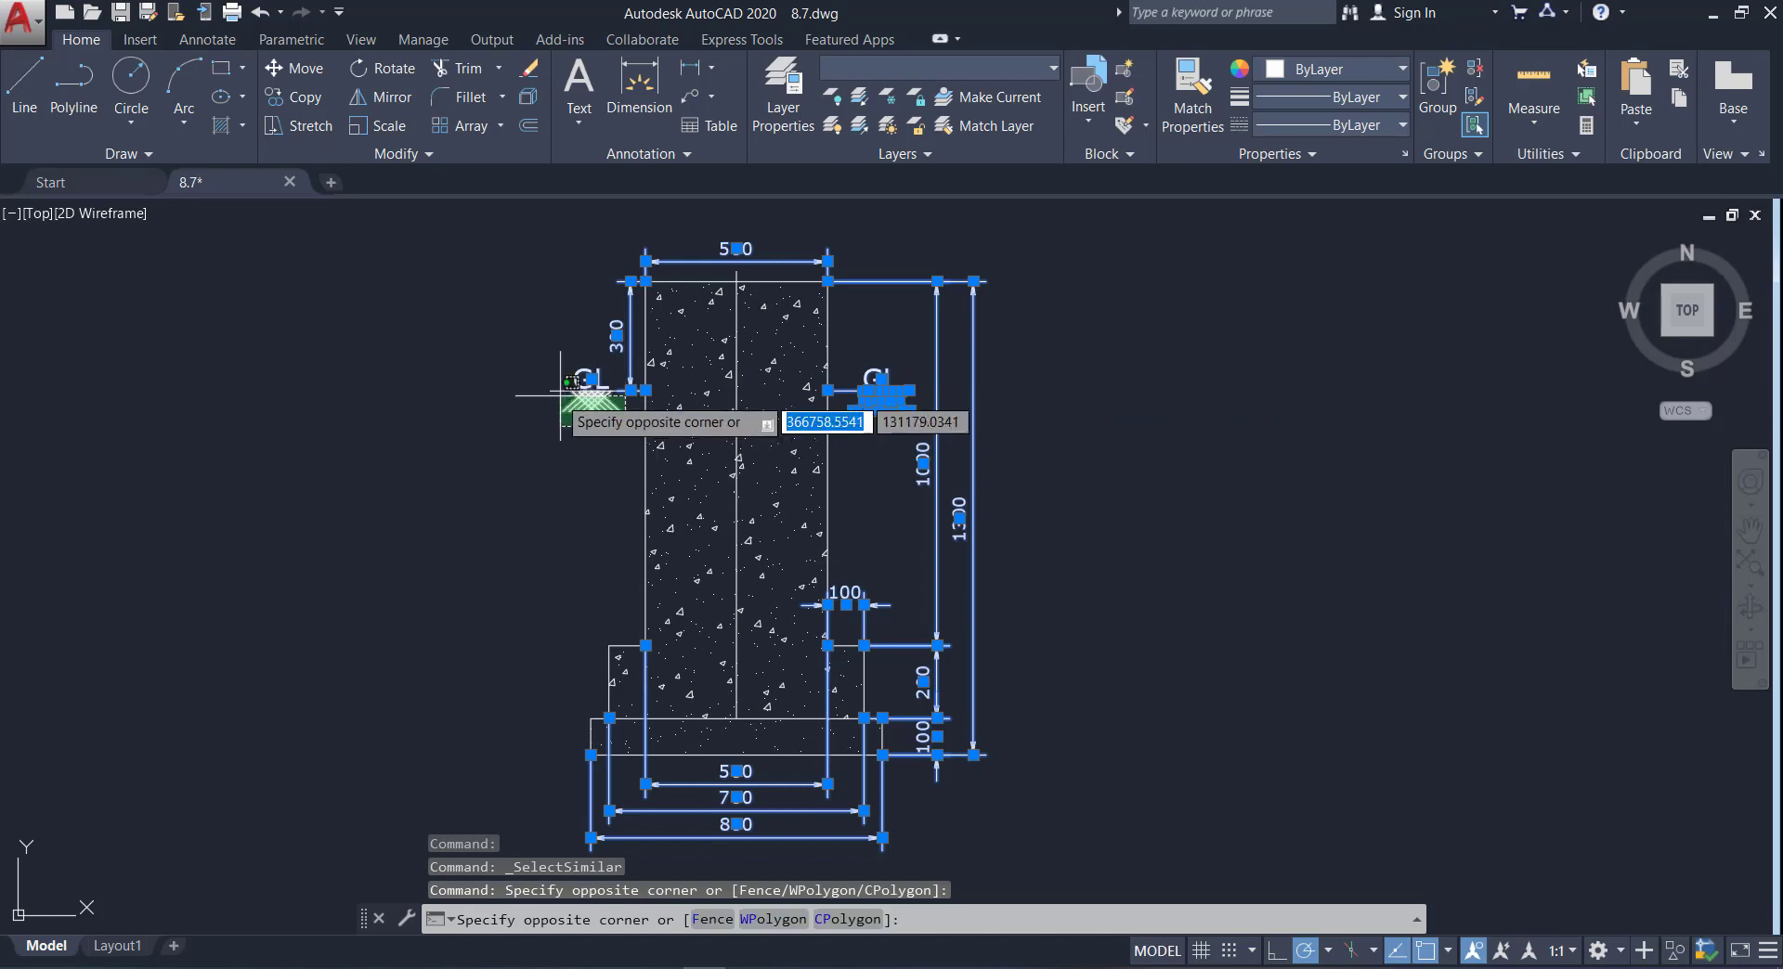
click(517, 370)
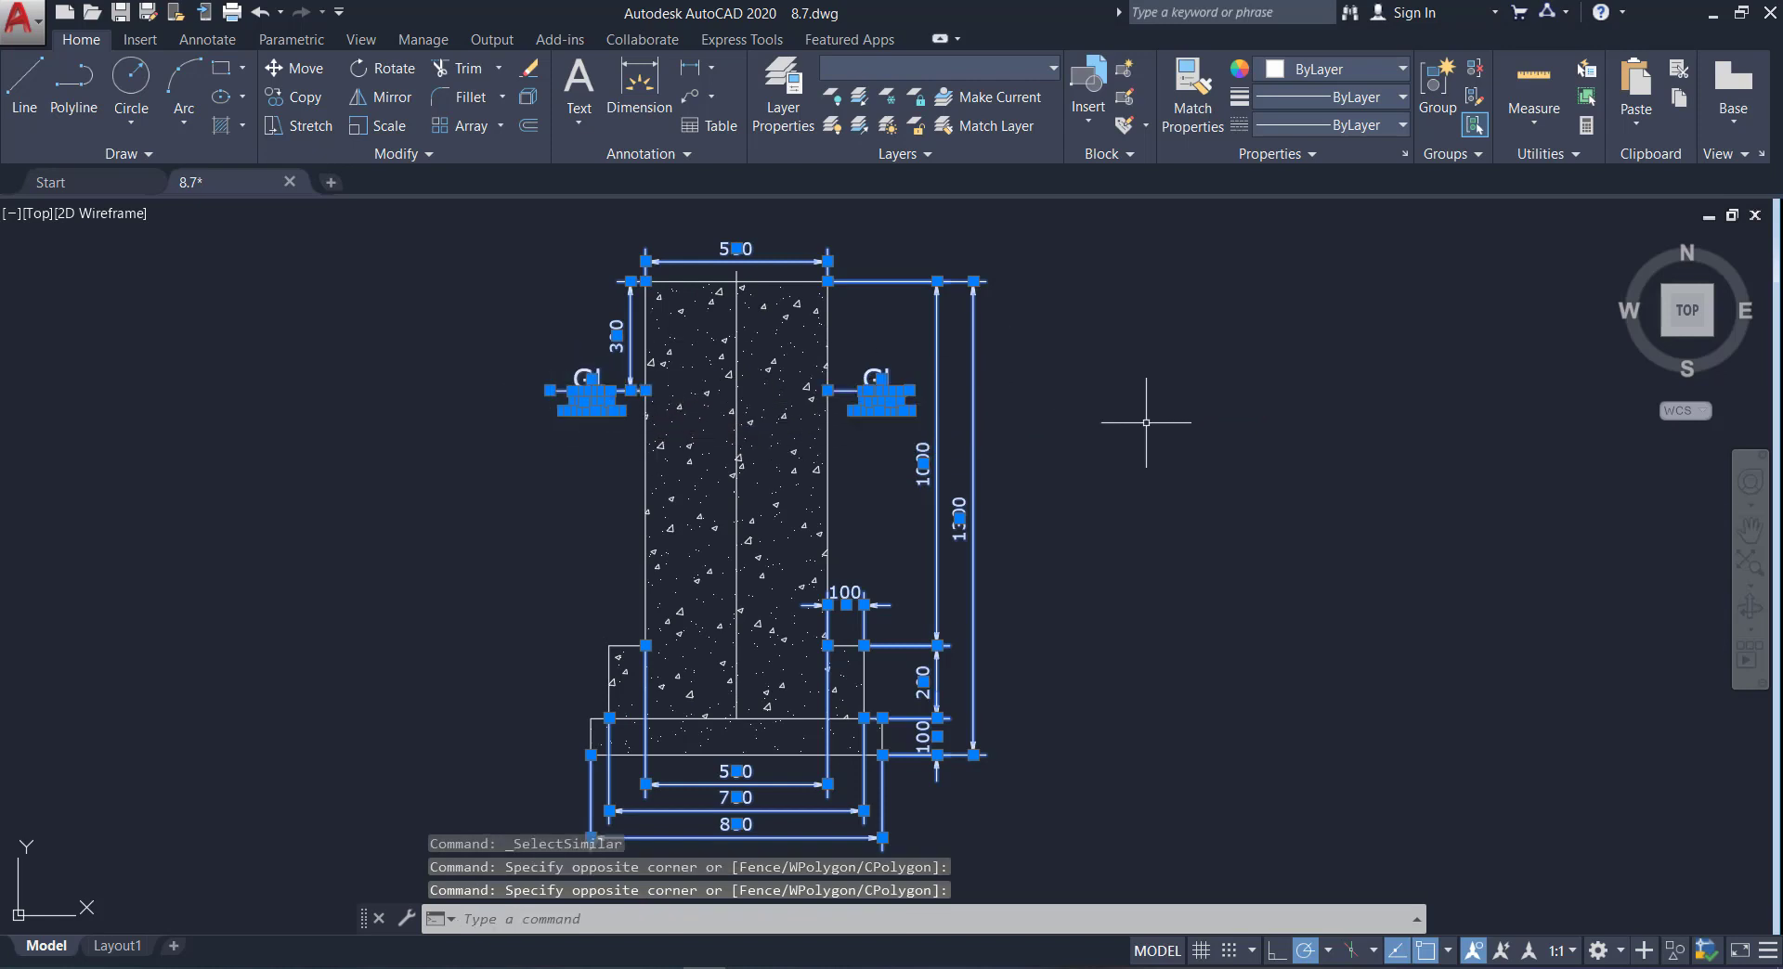
Hide the selected dimensions and both GL symbols using Isolate > Hide Objects.
right_click(1065, 343)
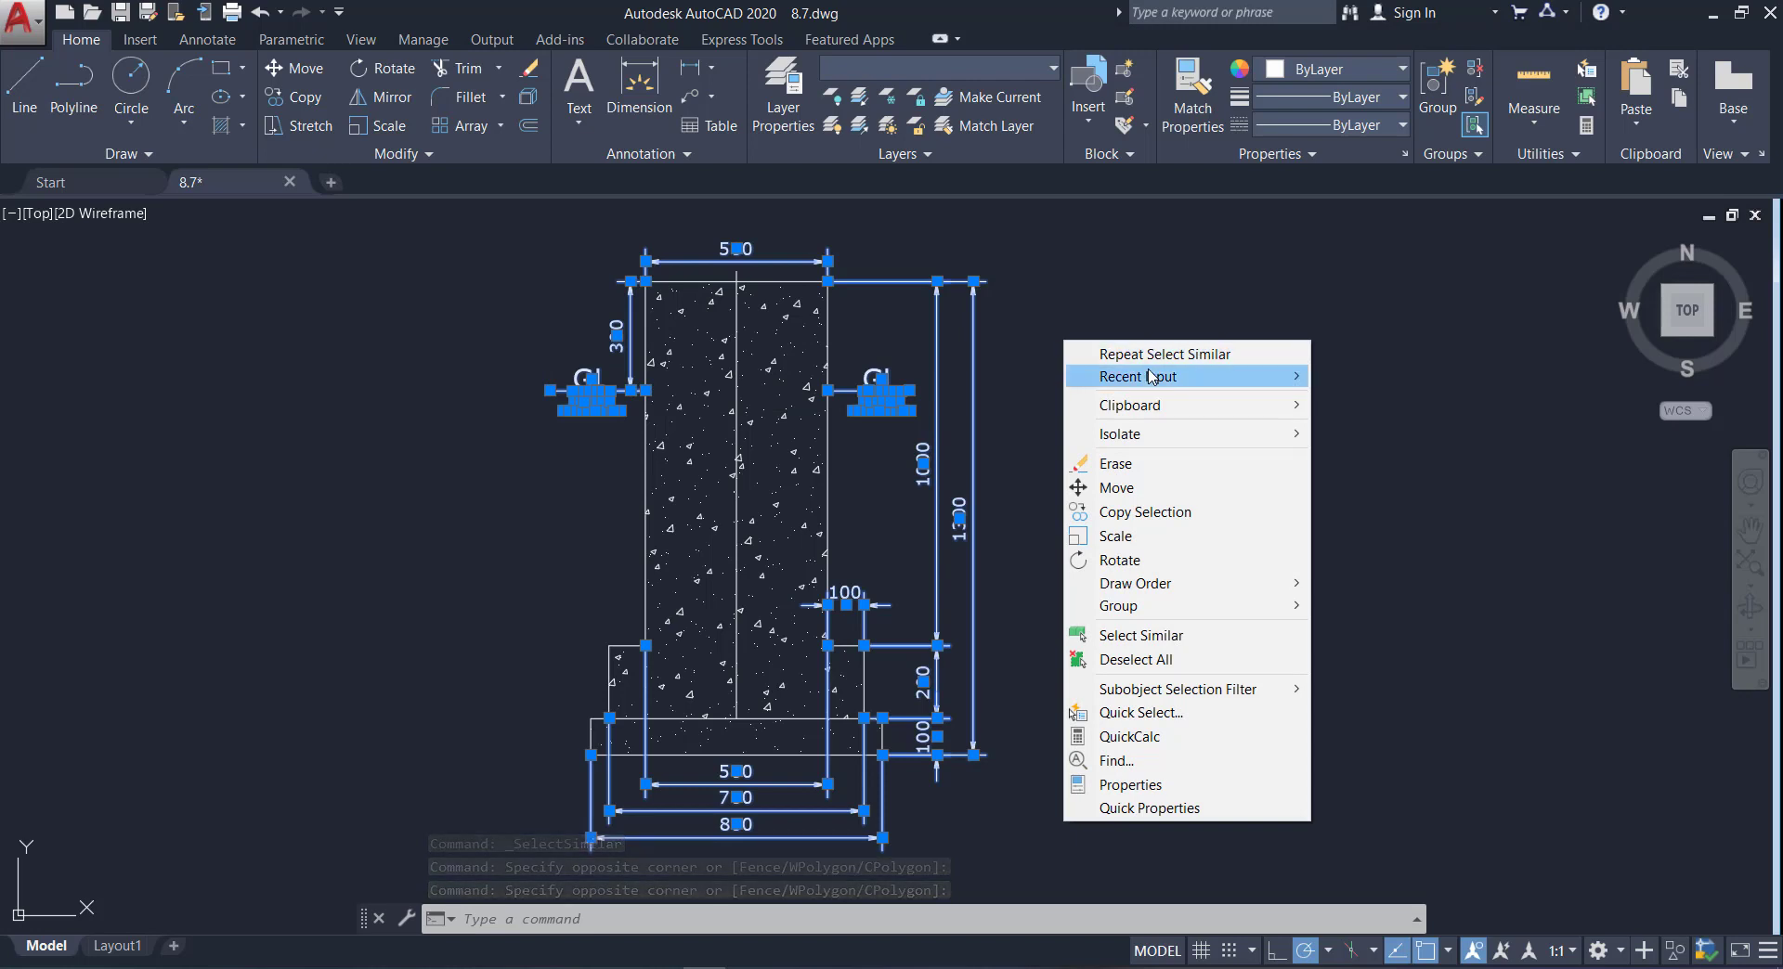
mouse_move(1120, 433)
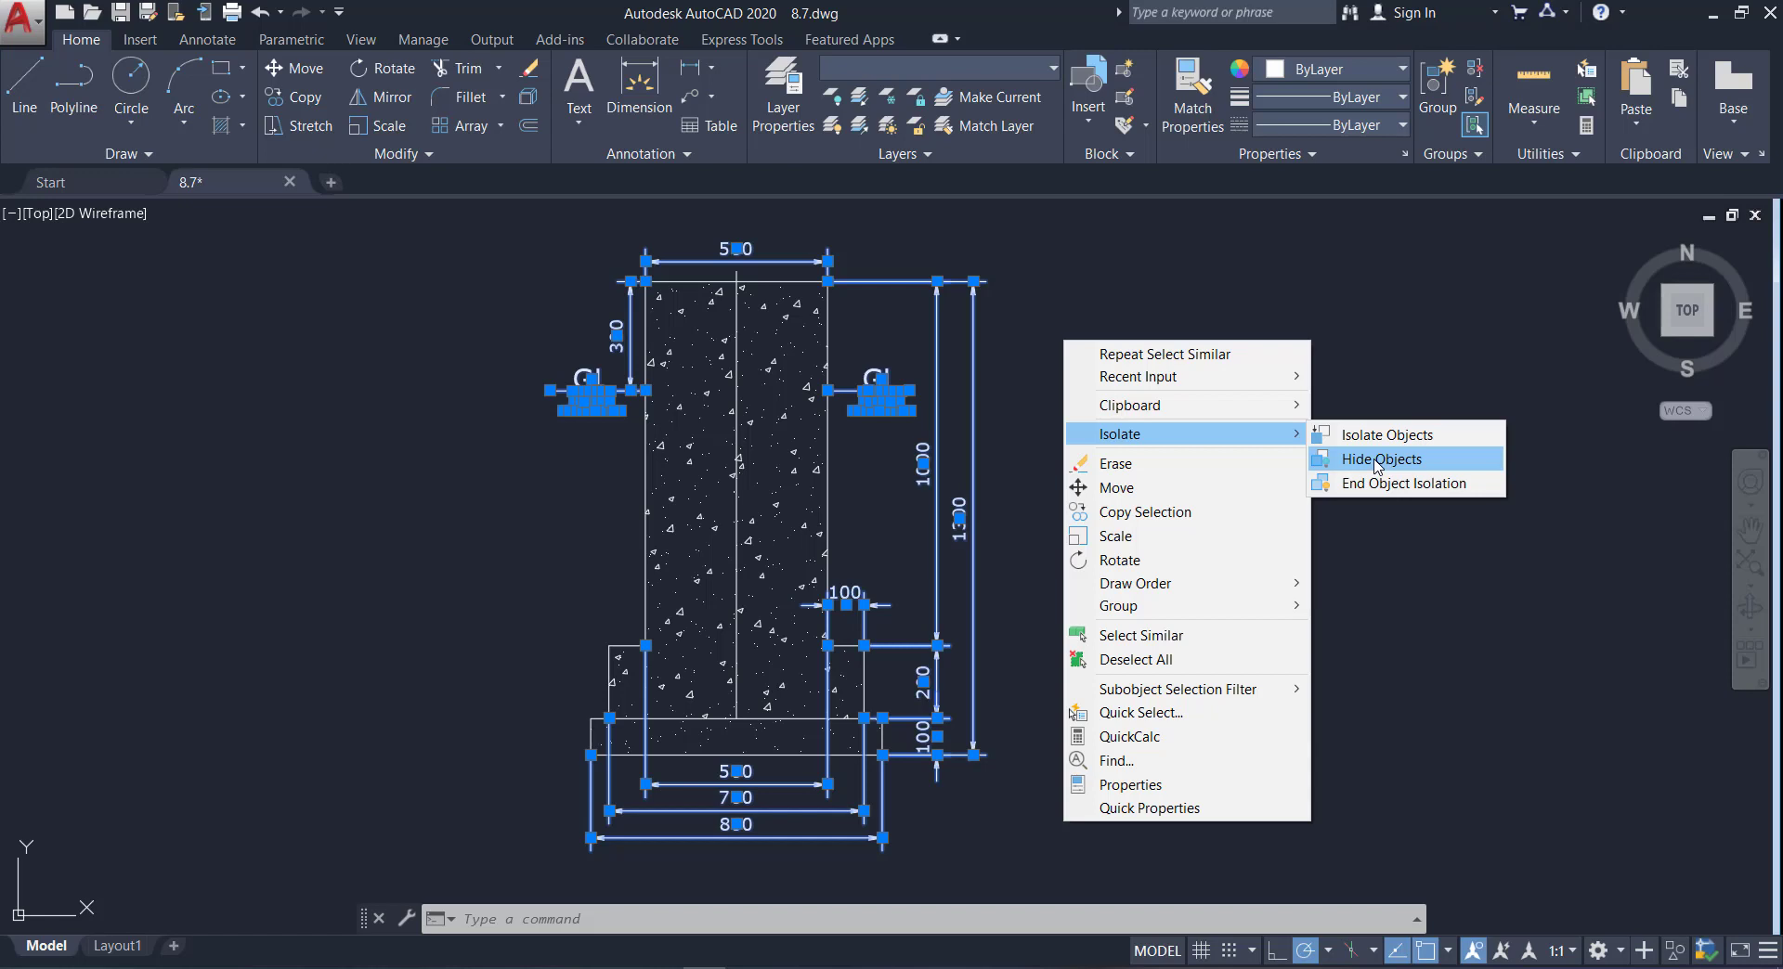
click(1377, 461)
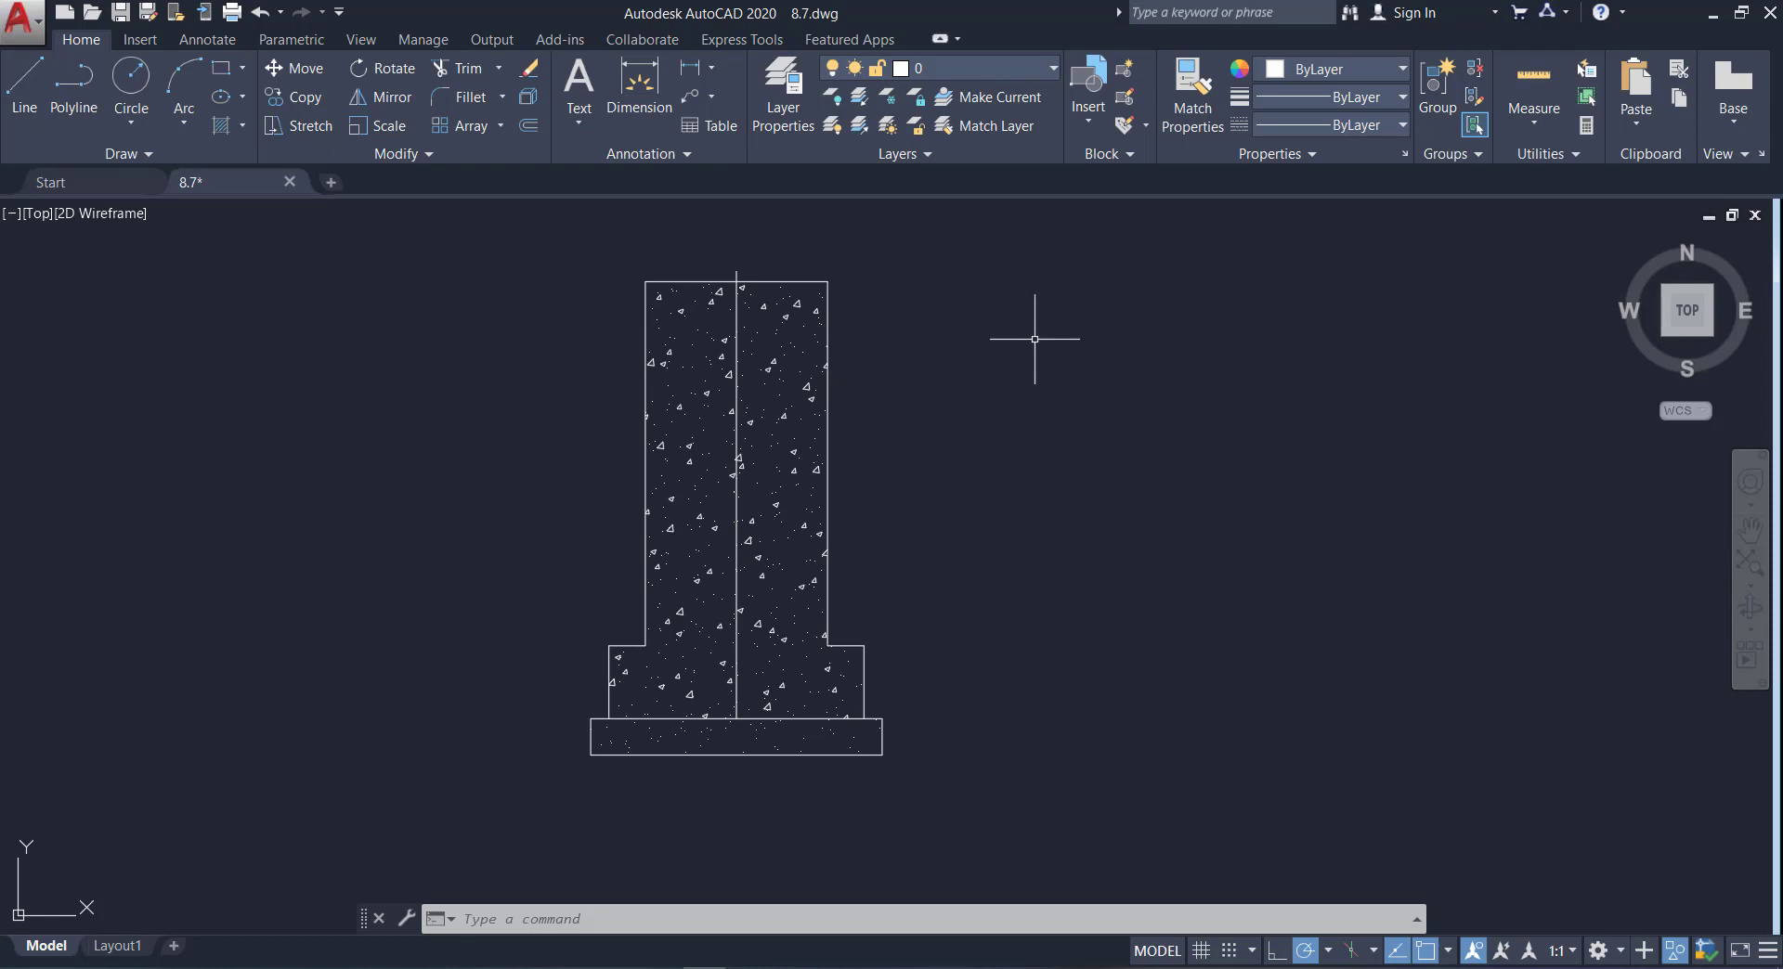
right_click(1035, 339)
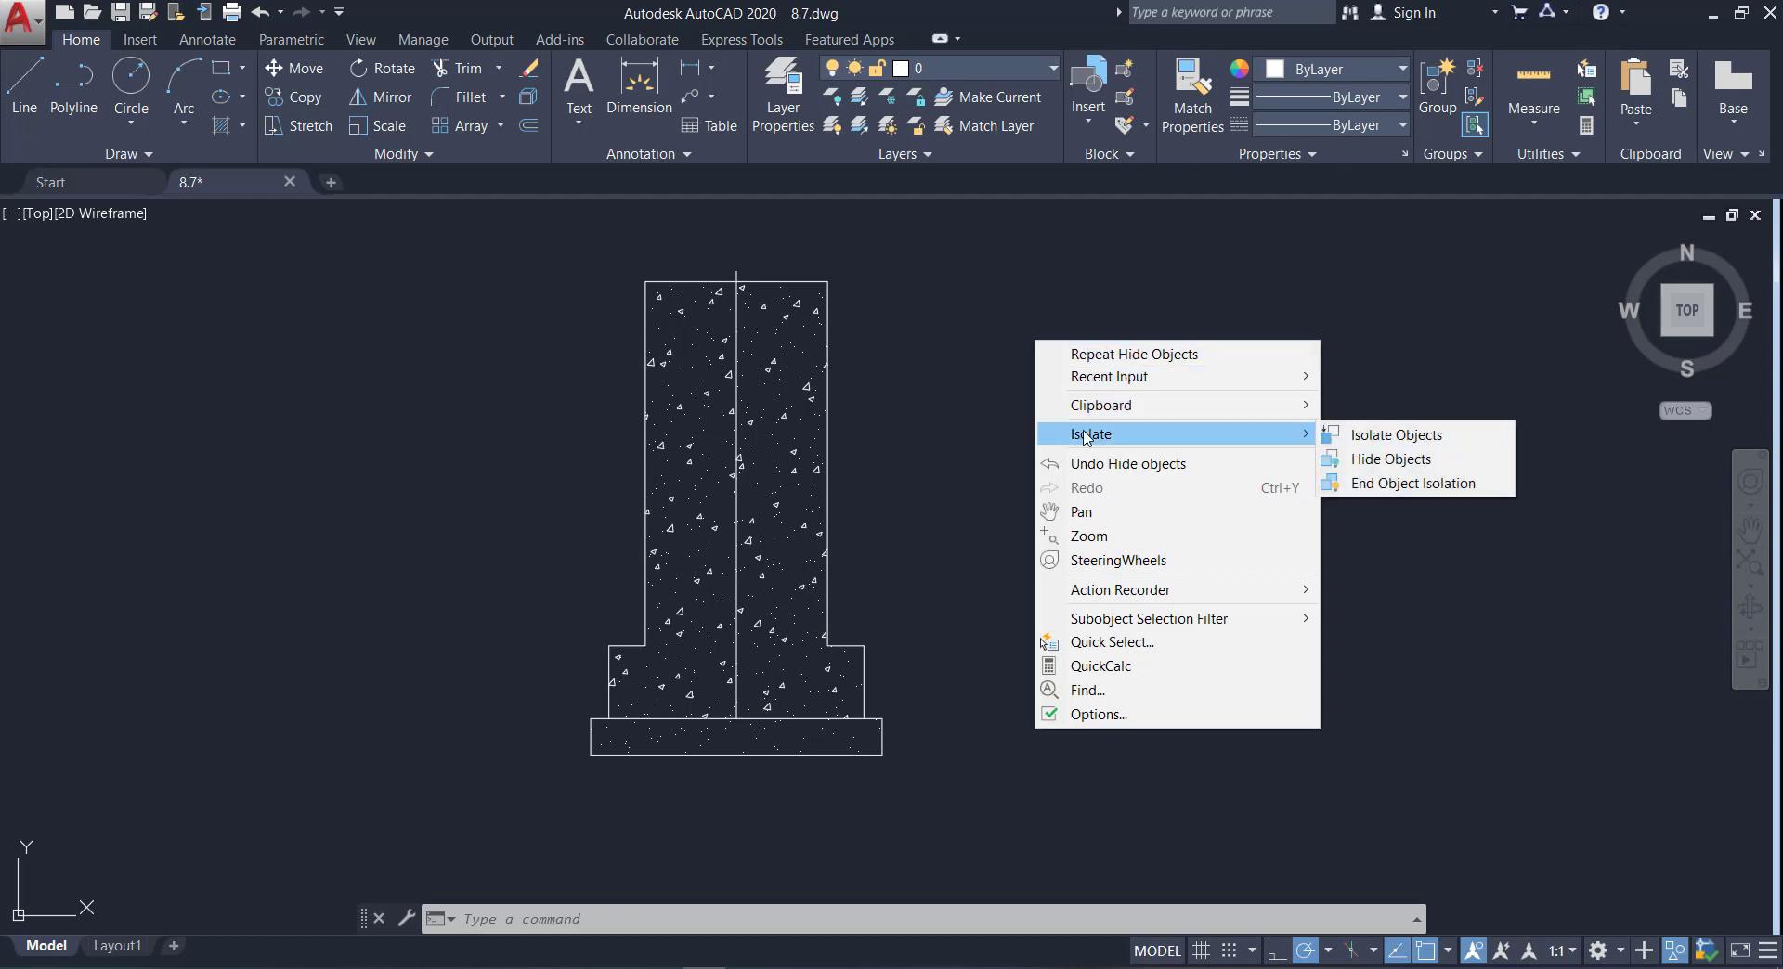
End object isolation to show the dimensions and GL marks, and select the vertical centre line.
click(1367, 493)
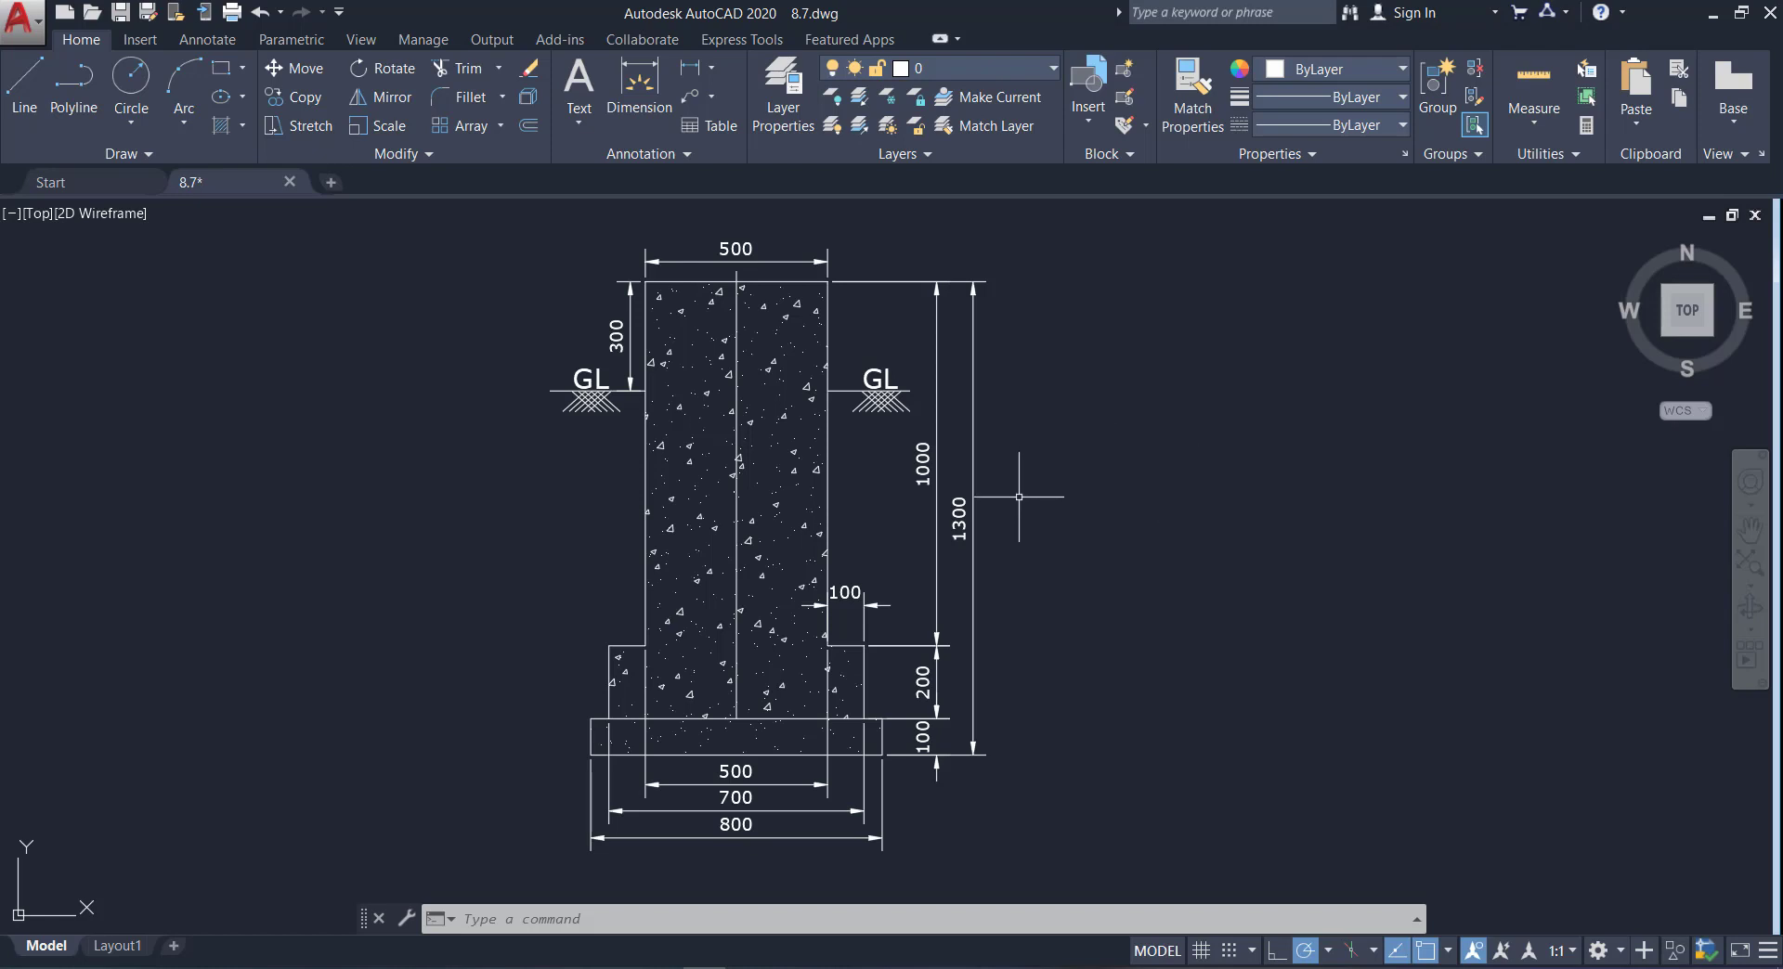
click(735, 484)
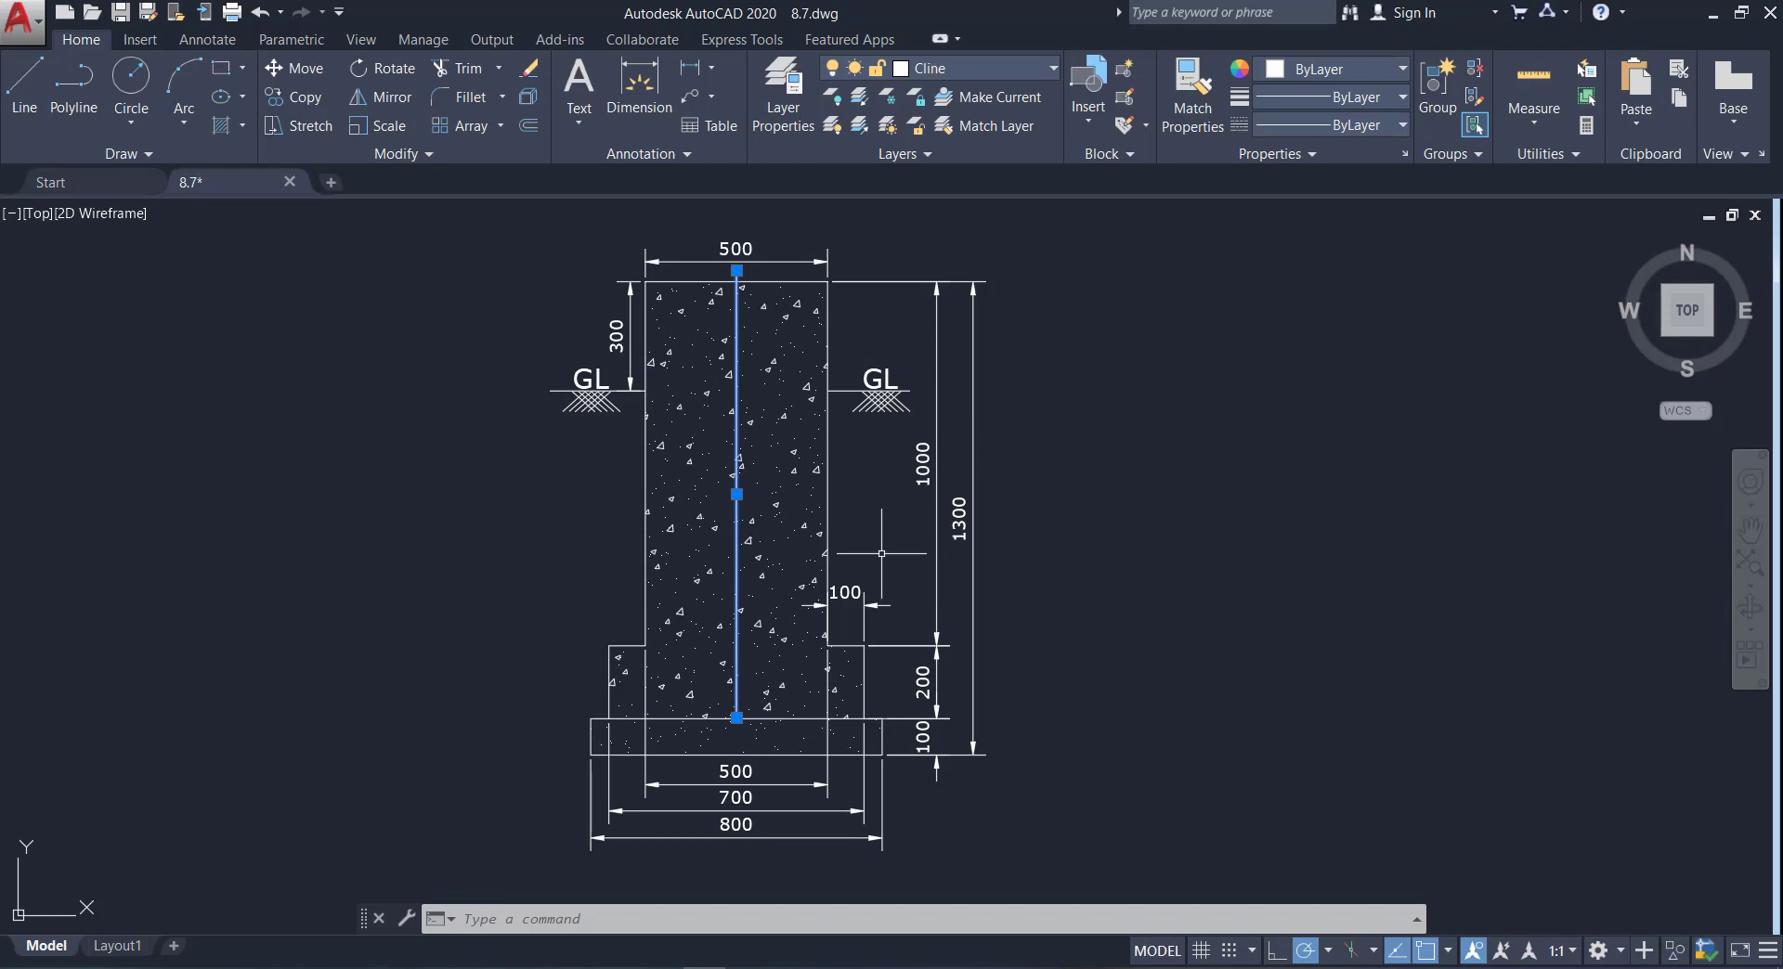
Isolate the column's vertical centre line so everything else is temporarily hidden.
right_click(738, 496)
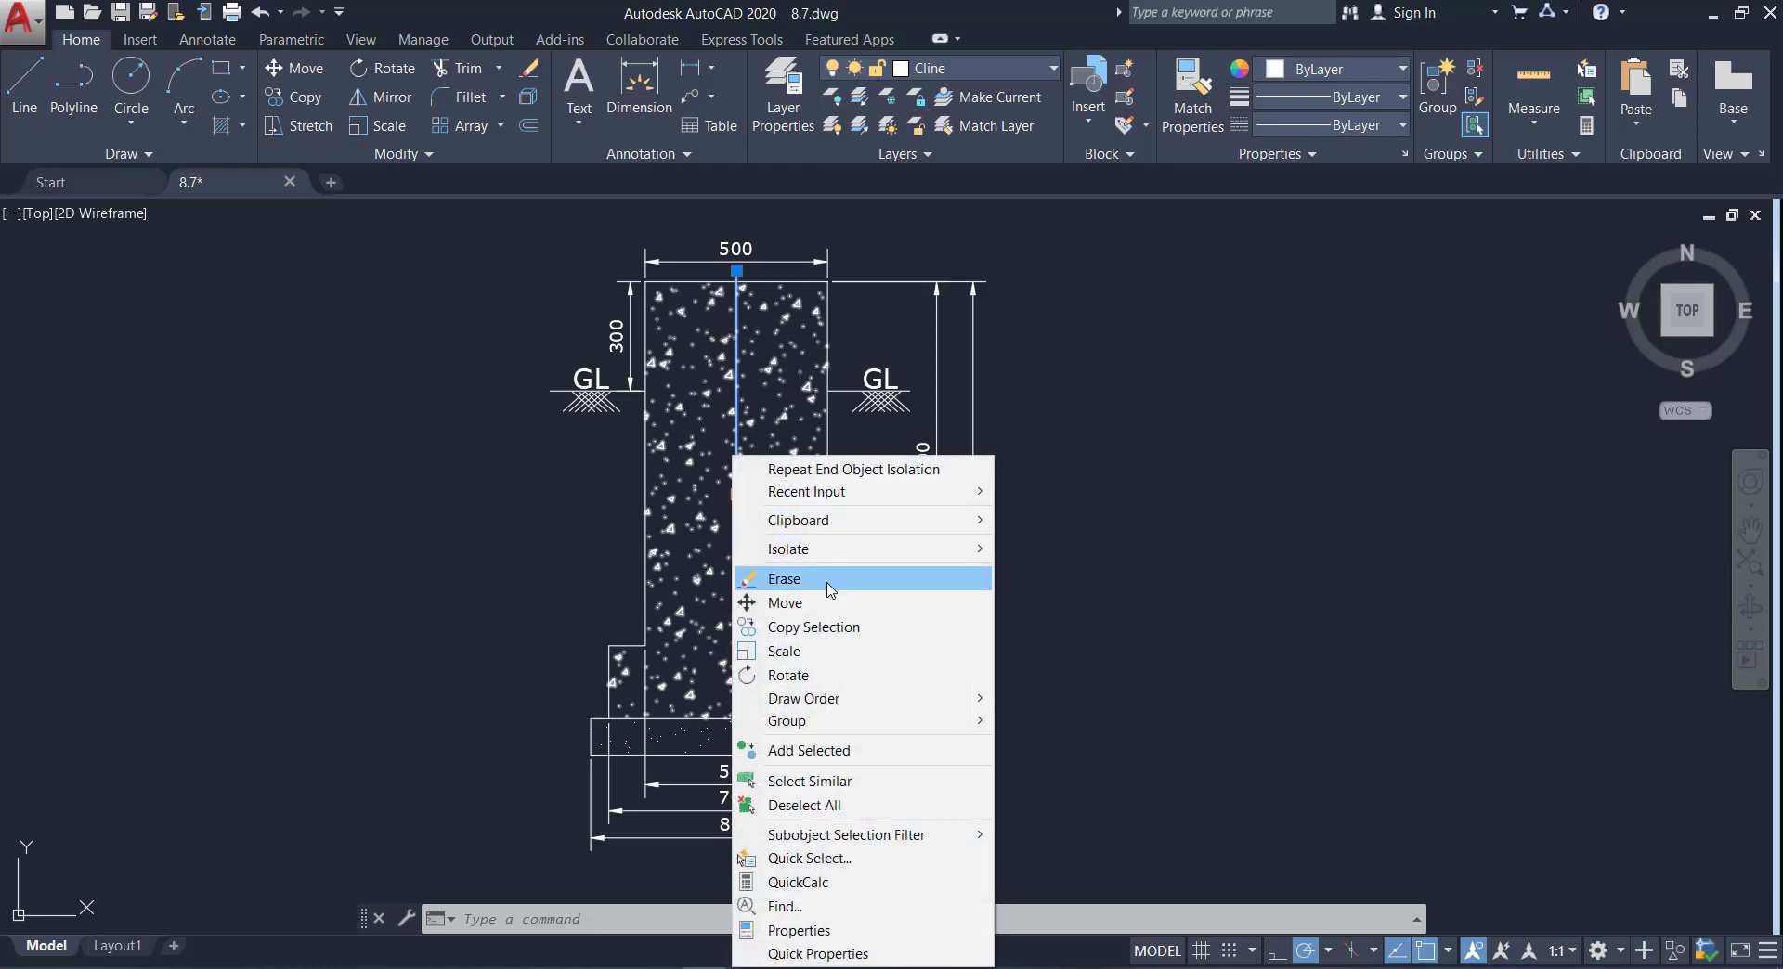
mouse_move(789, 549)
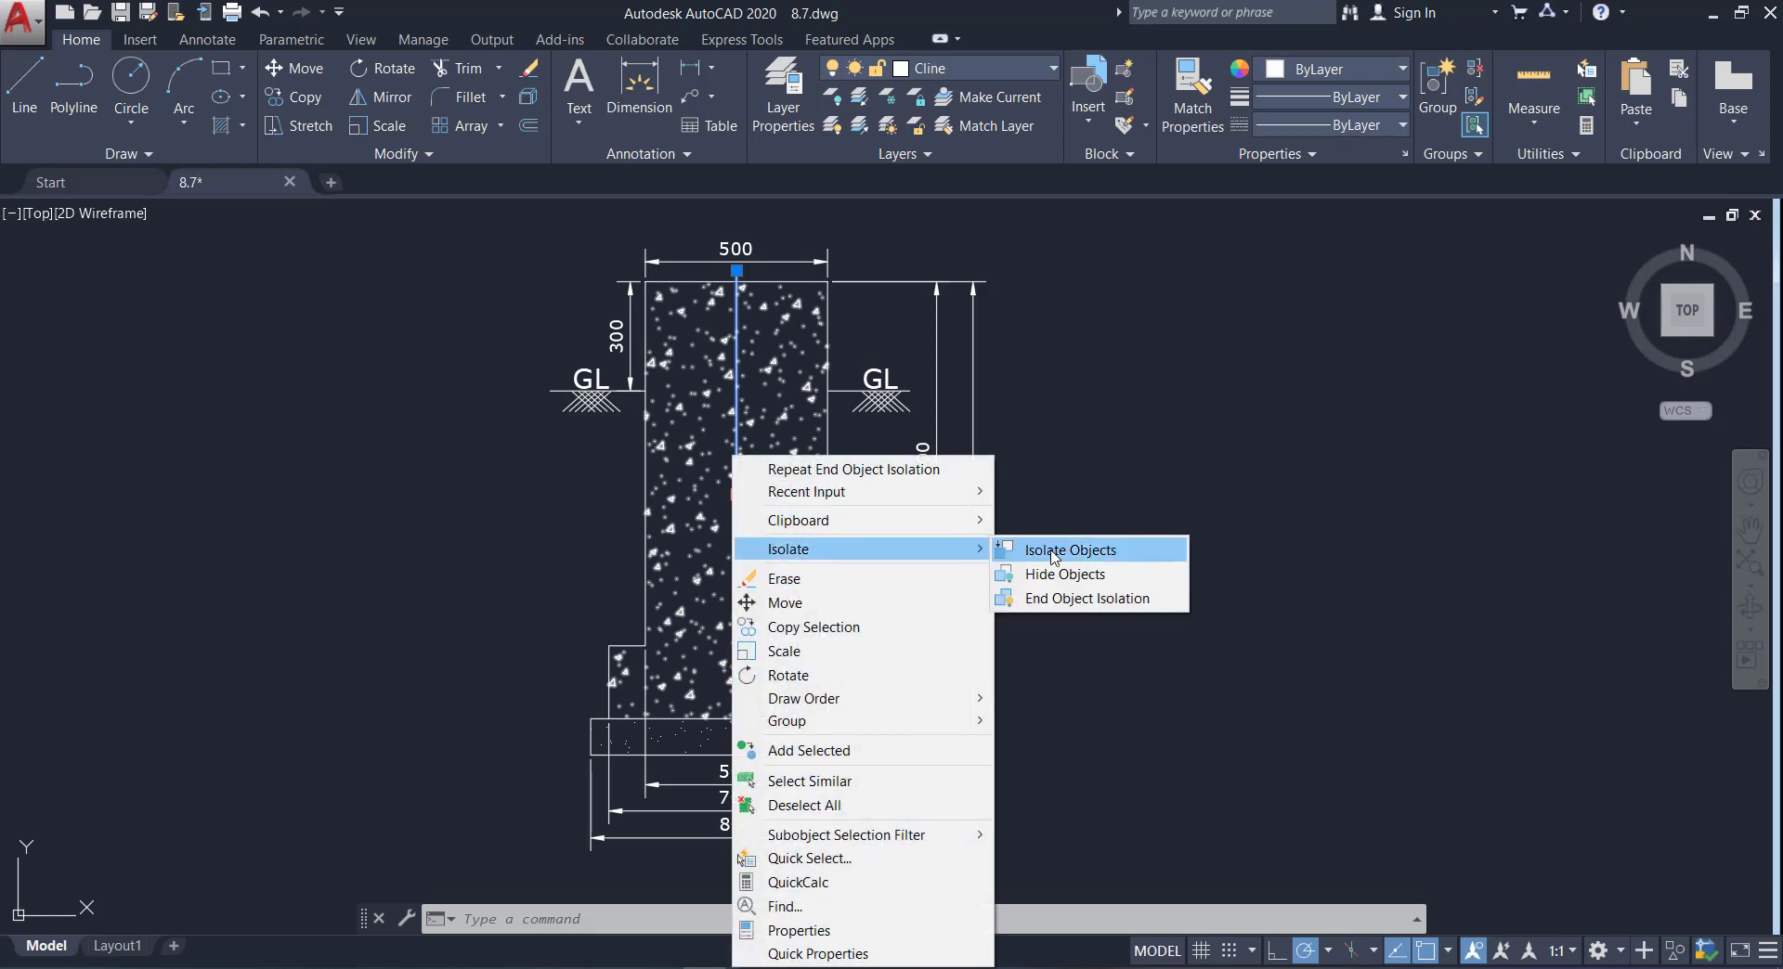
click(1060, 552)
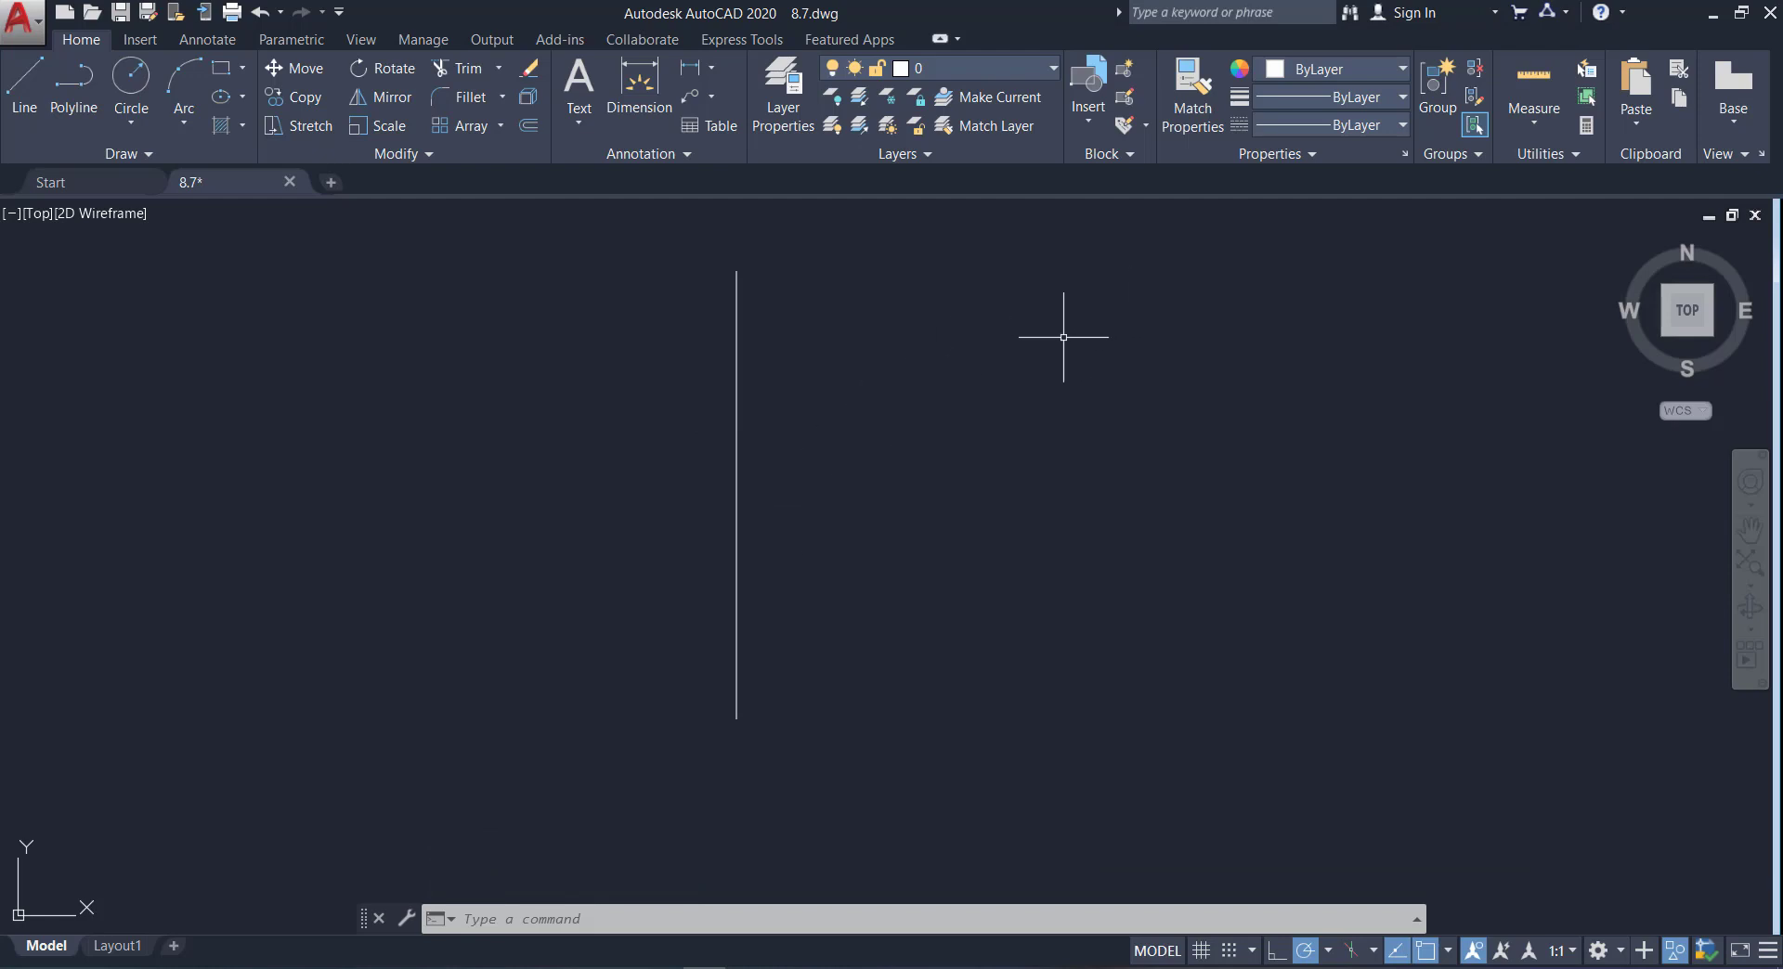
right_click(1063, 338)
mouse_move(1142, 432)
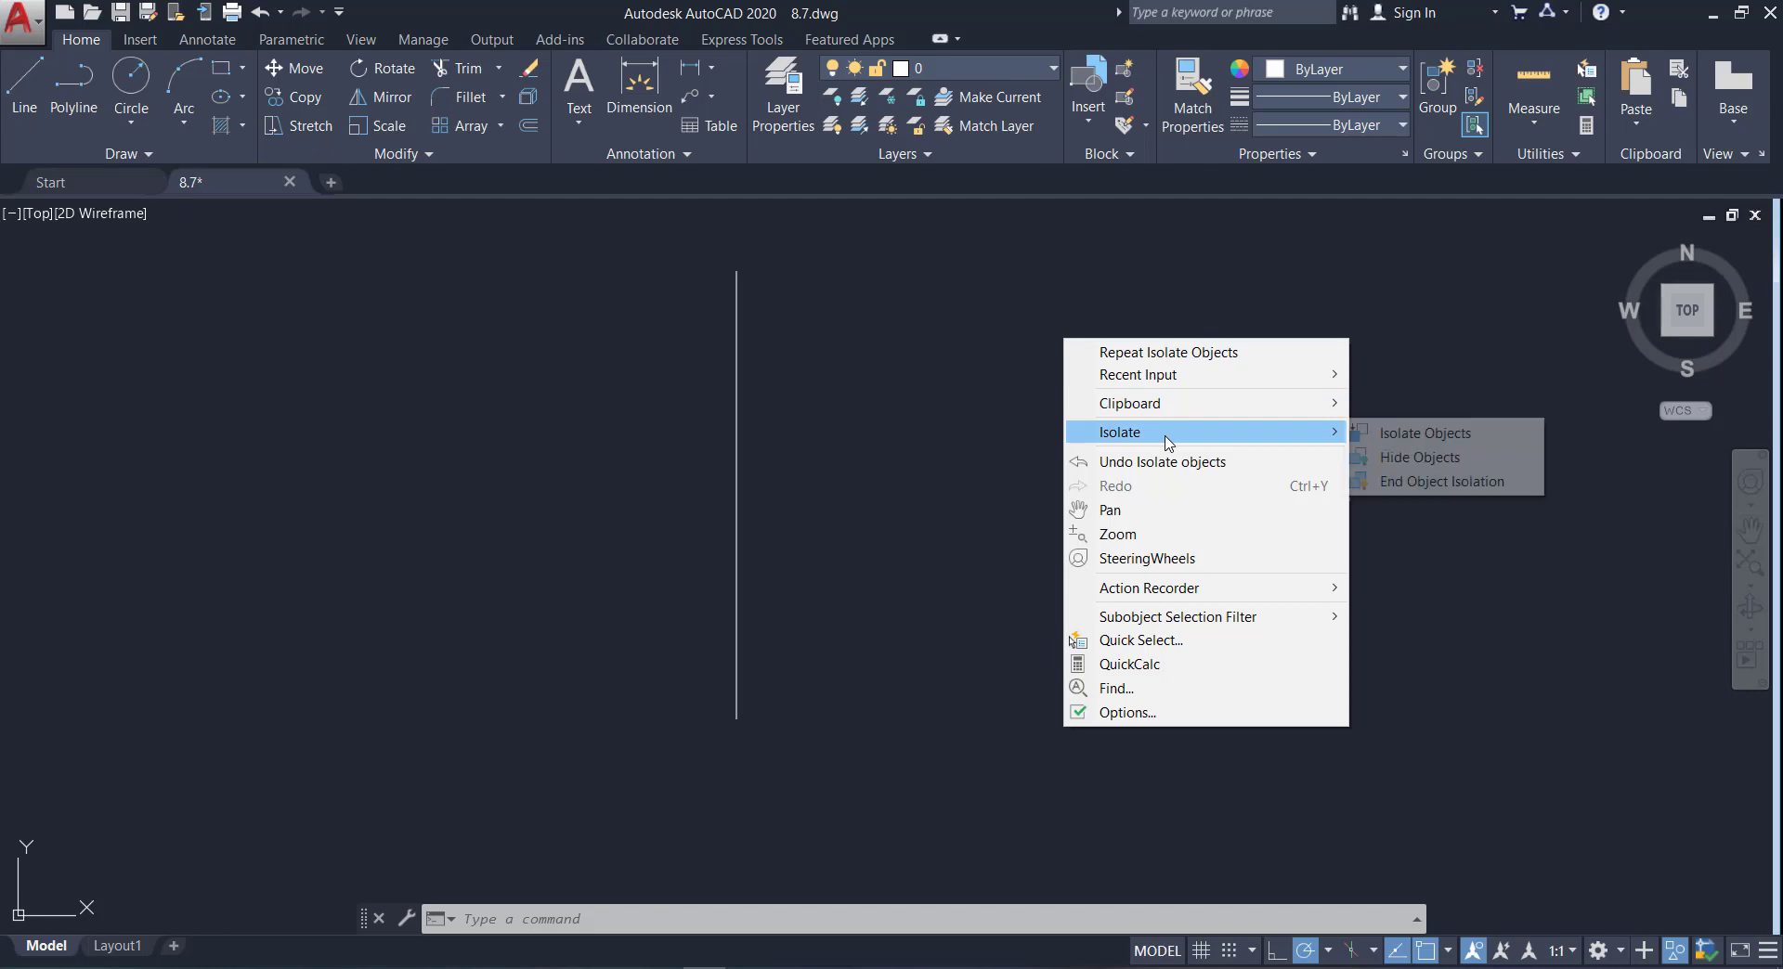
End object isolation so all 47 hidden objects reappear, and reframe the view.
click(1379, 483)
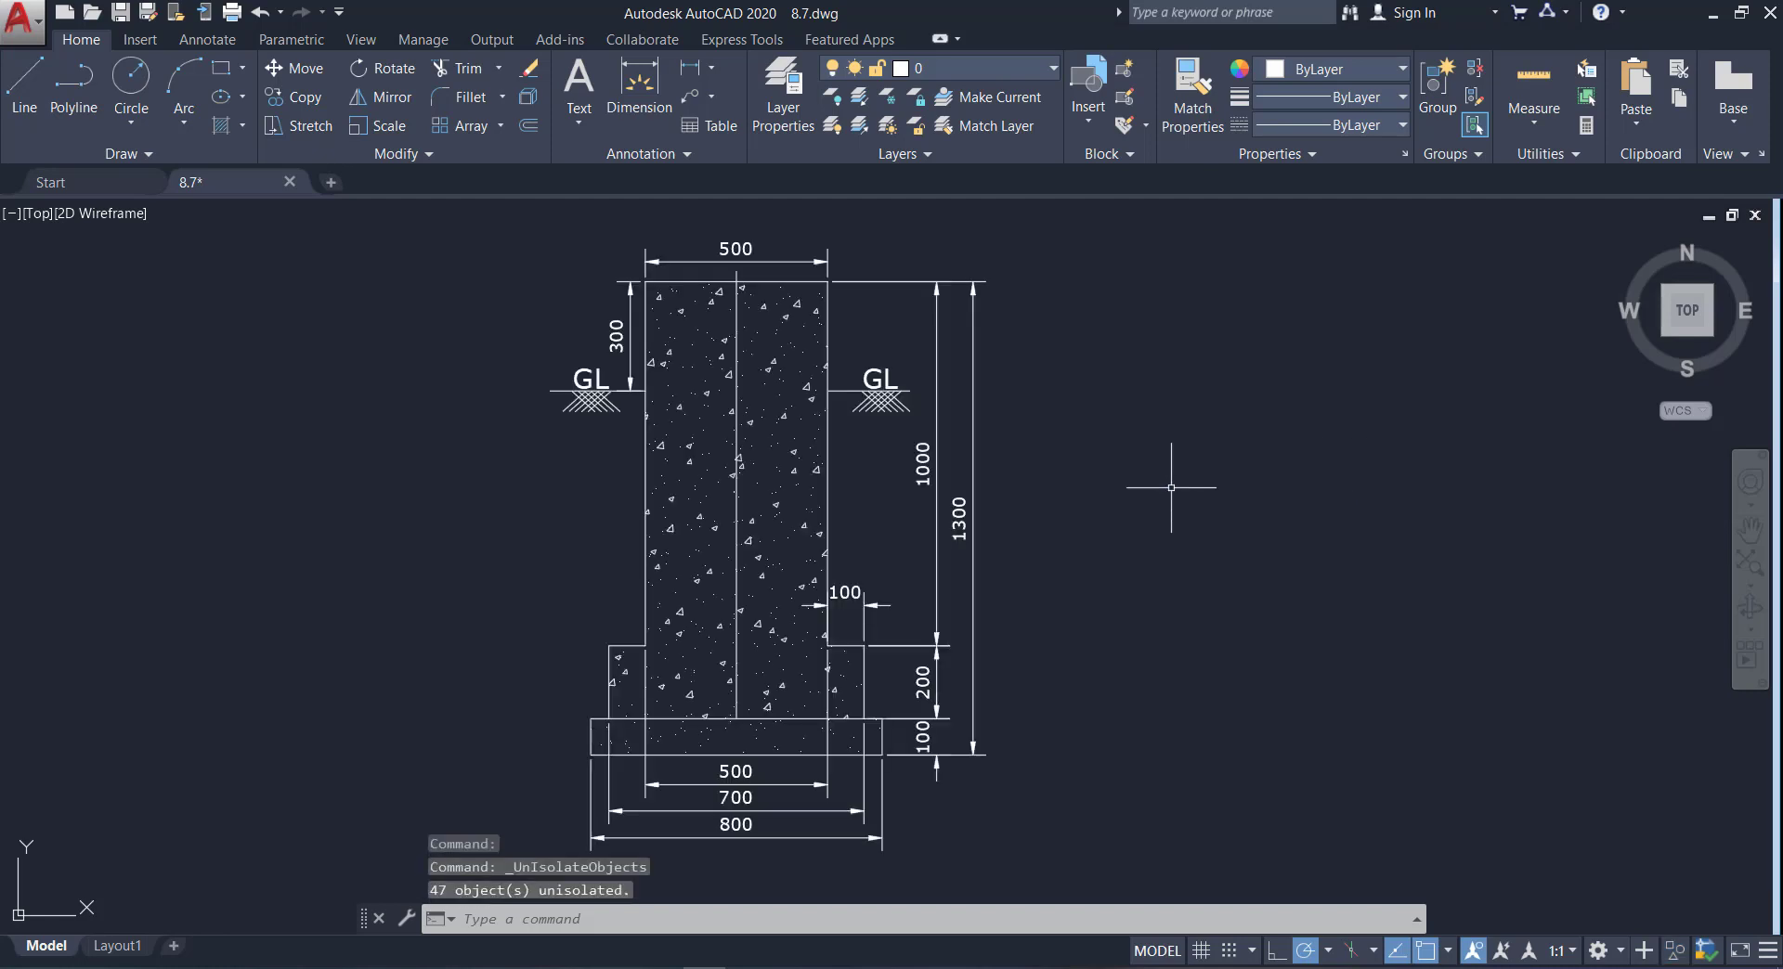
scroll(1171, 487, down, 3)
scroll(1146, 506, up, 3)
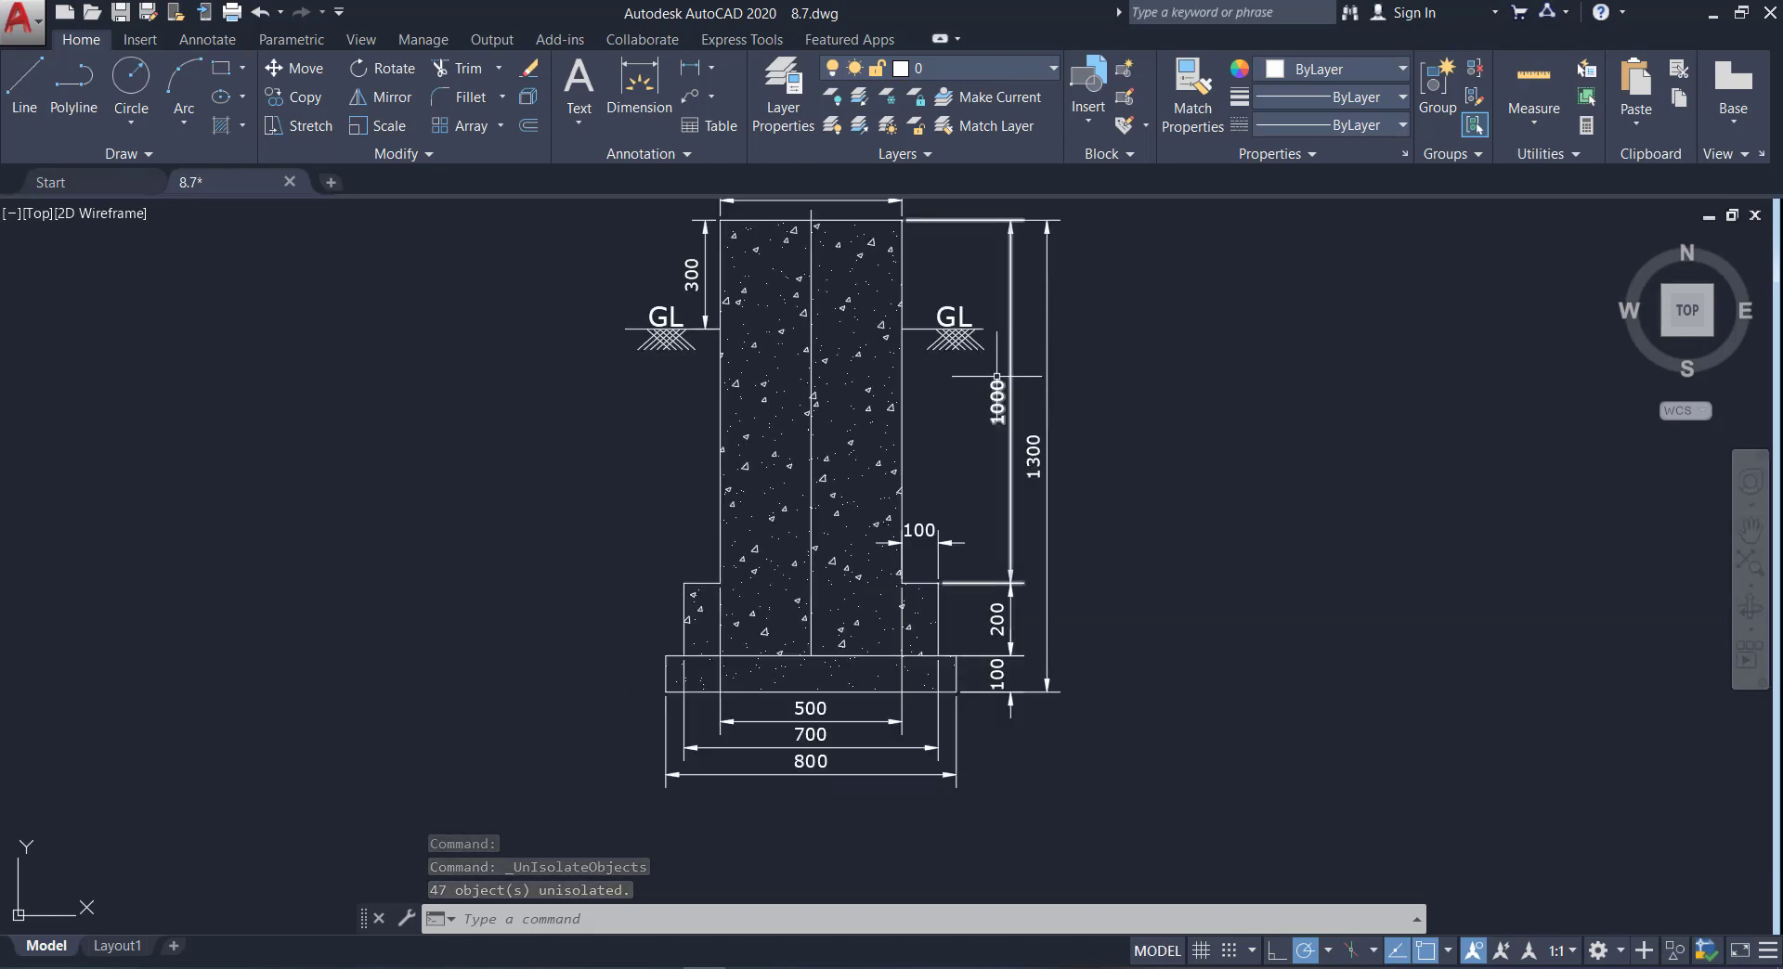
scroll(970, 275, down, 2)
scroll(969, 275, up, 2)
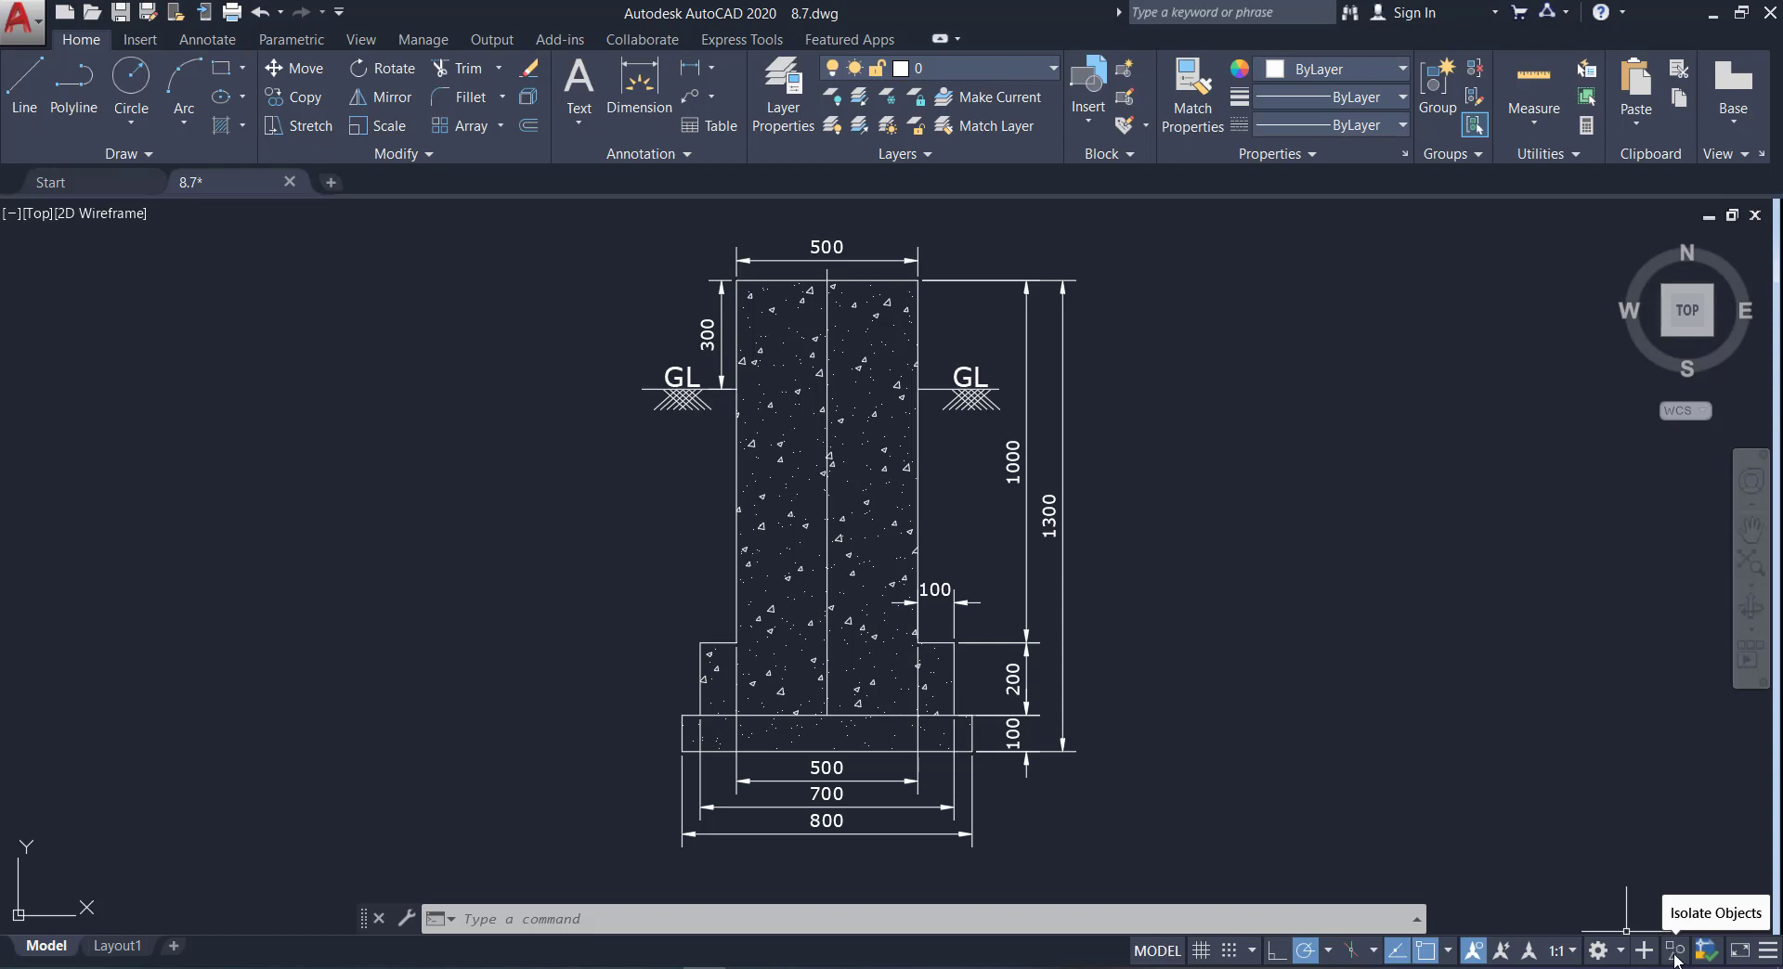
Select the 1300 dimension with all similar dimensions and hide them via the status-bar Isolate button.
click(1675, 951)
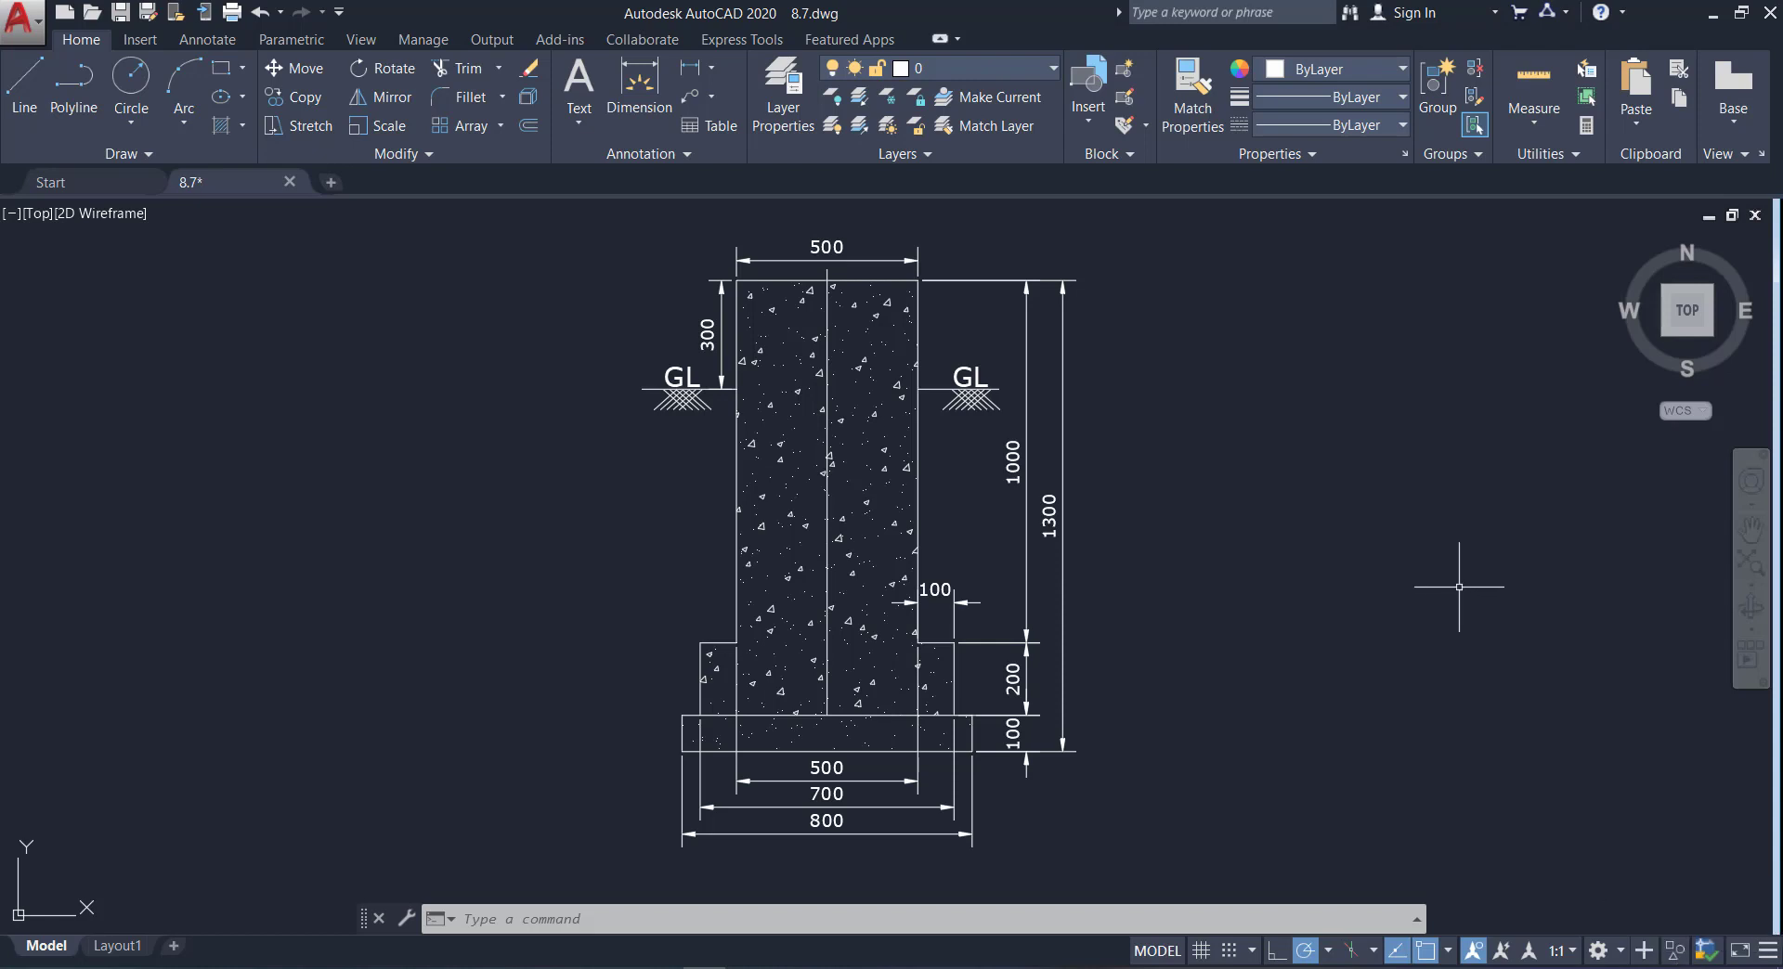
click(1162, 608)
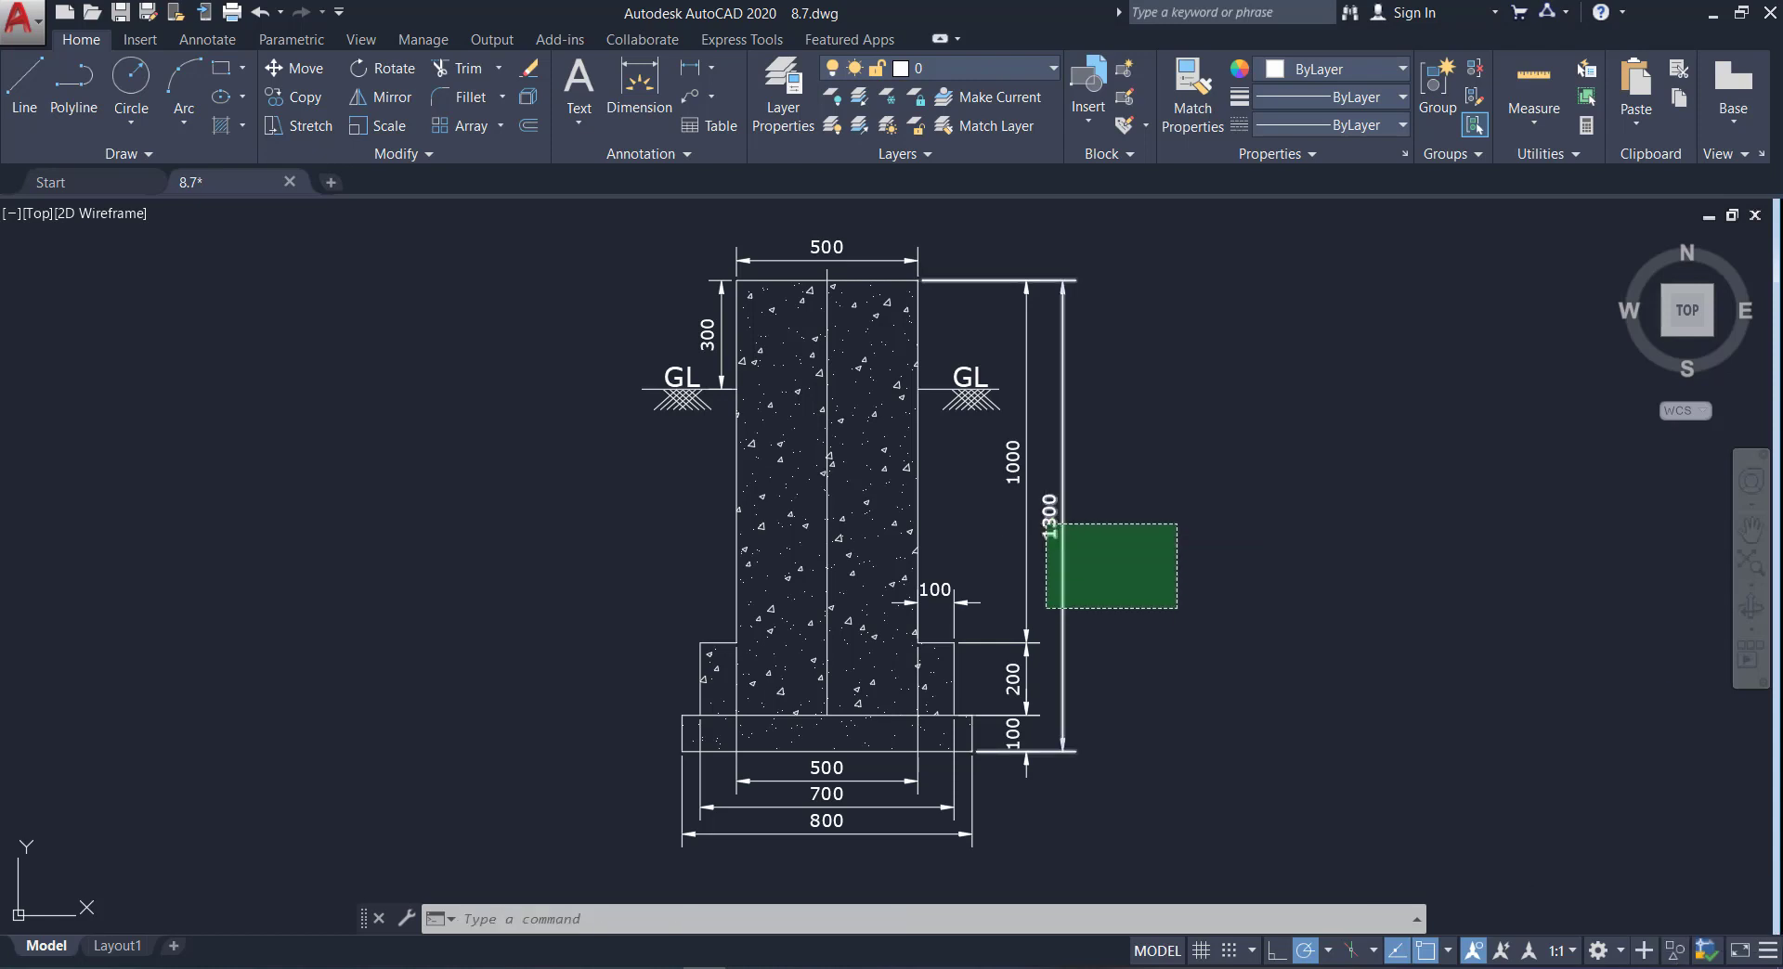
click(1043, 521)
right_click(1061, 361)
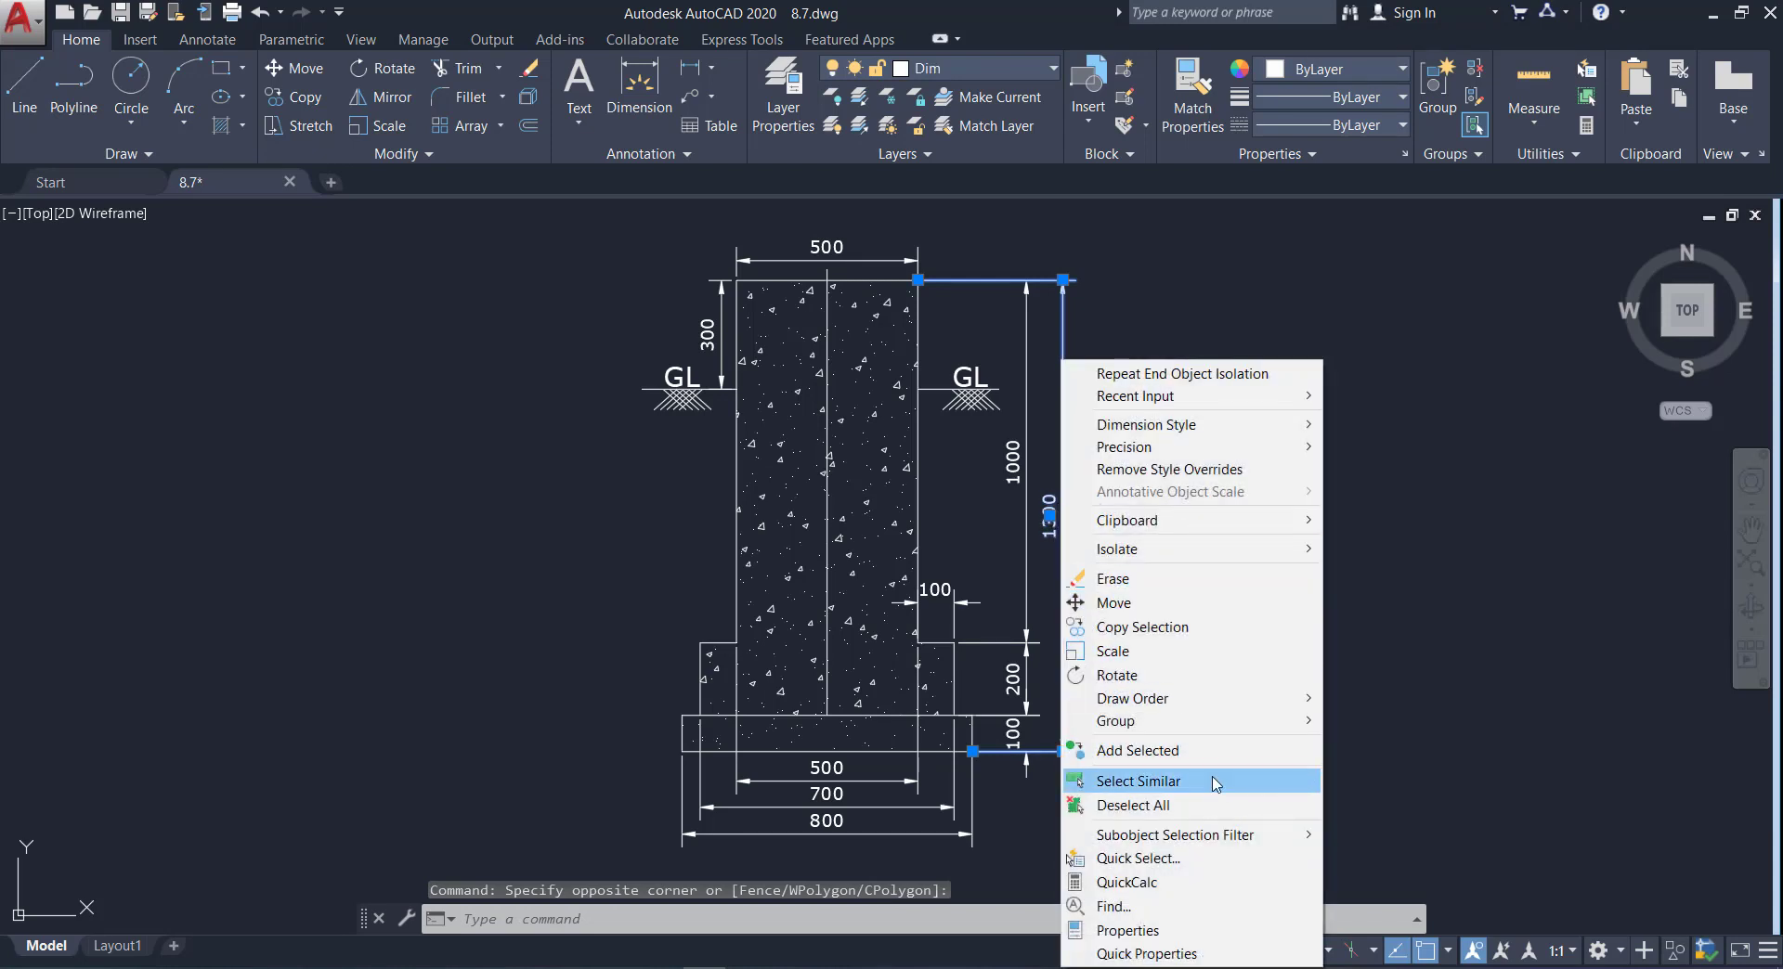
click(1215, 783)
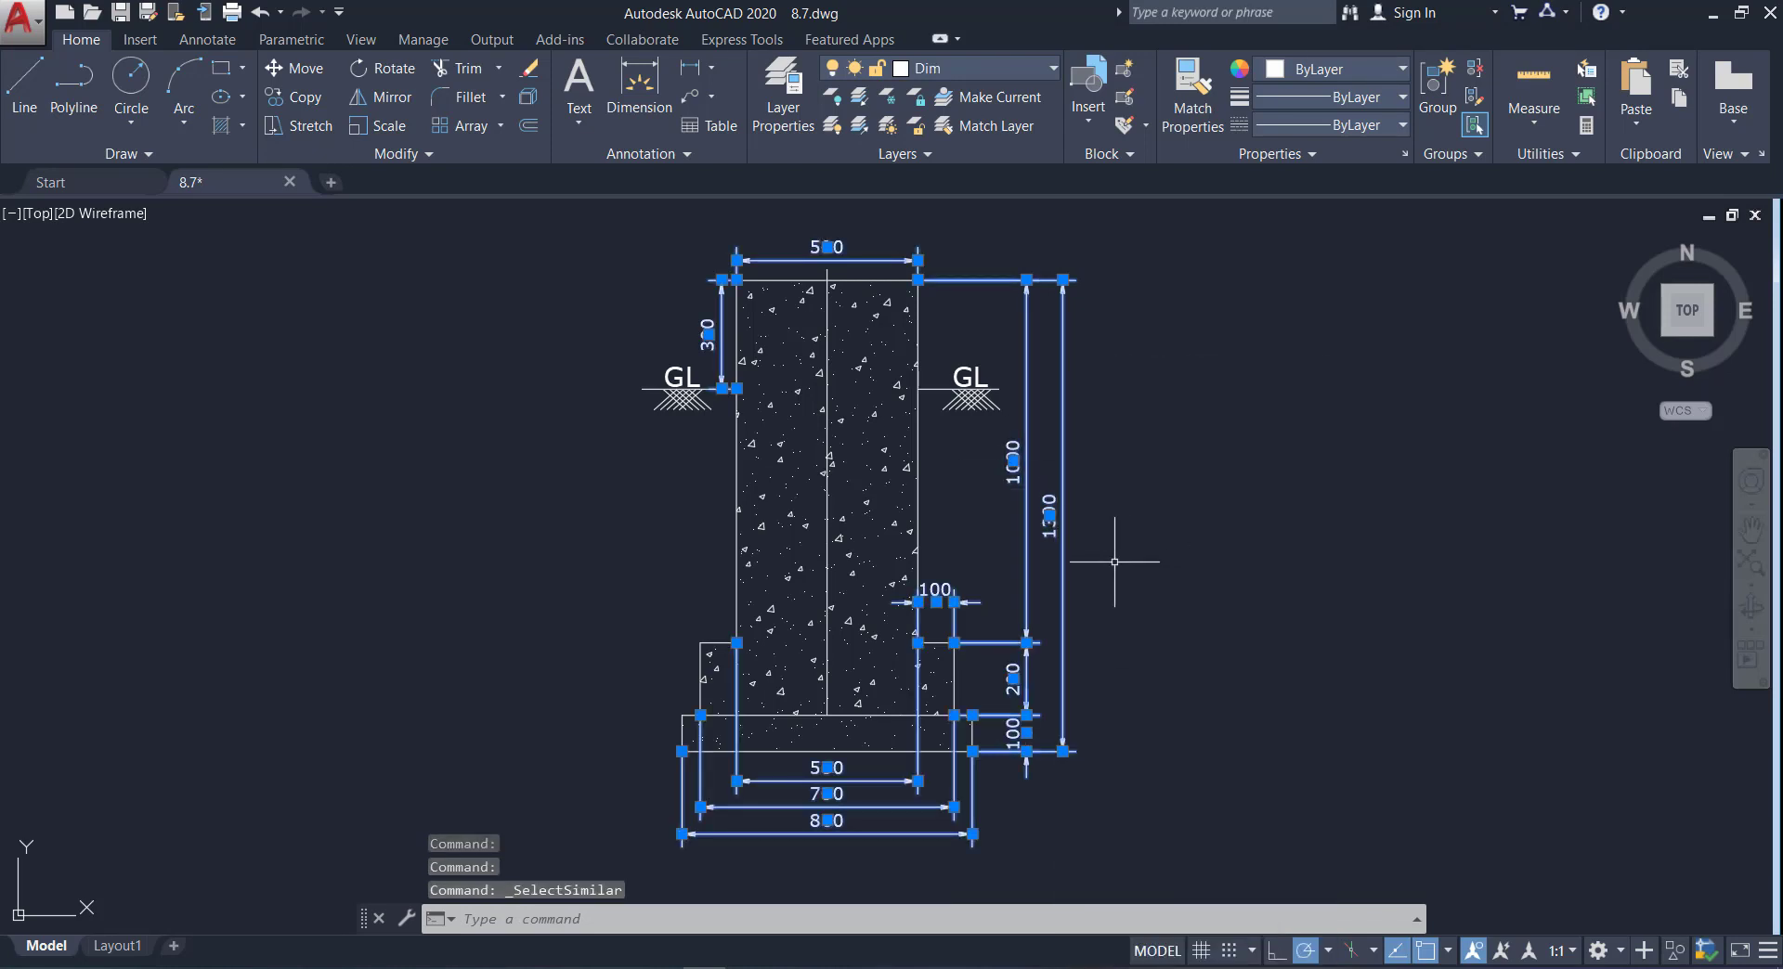
click(1672, 956)
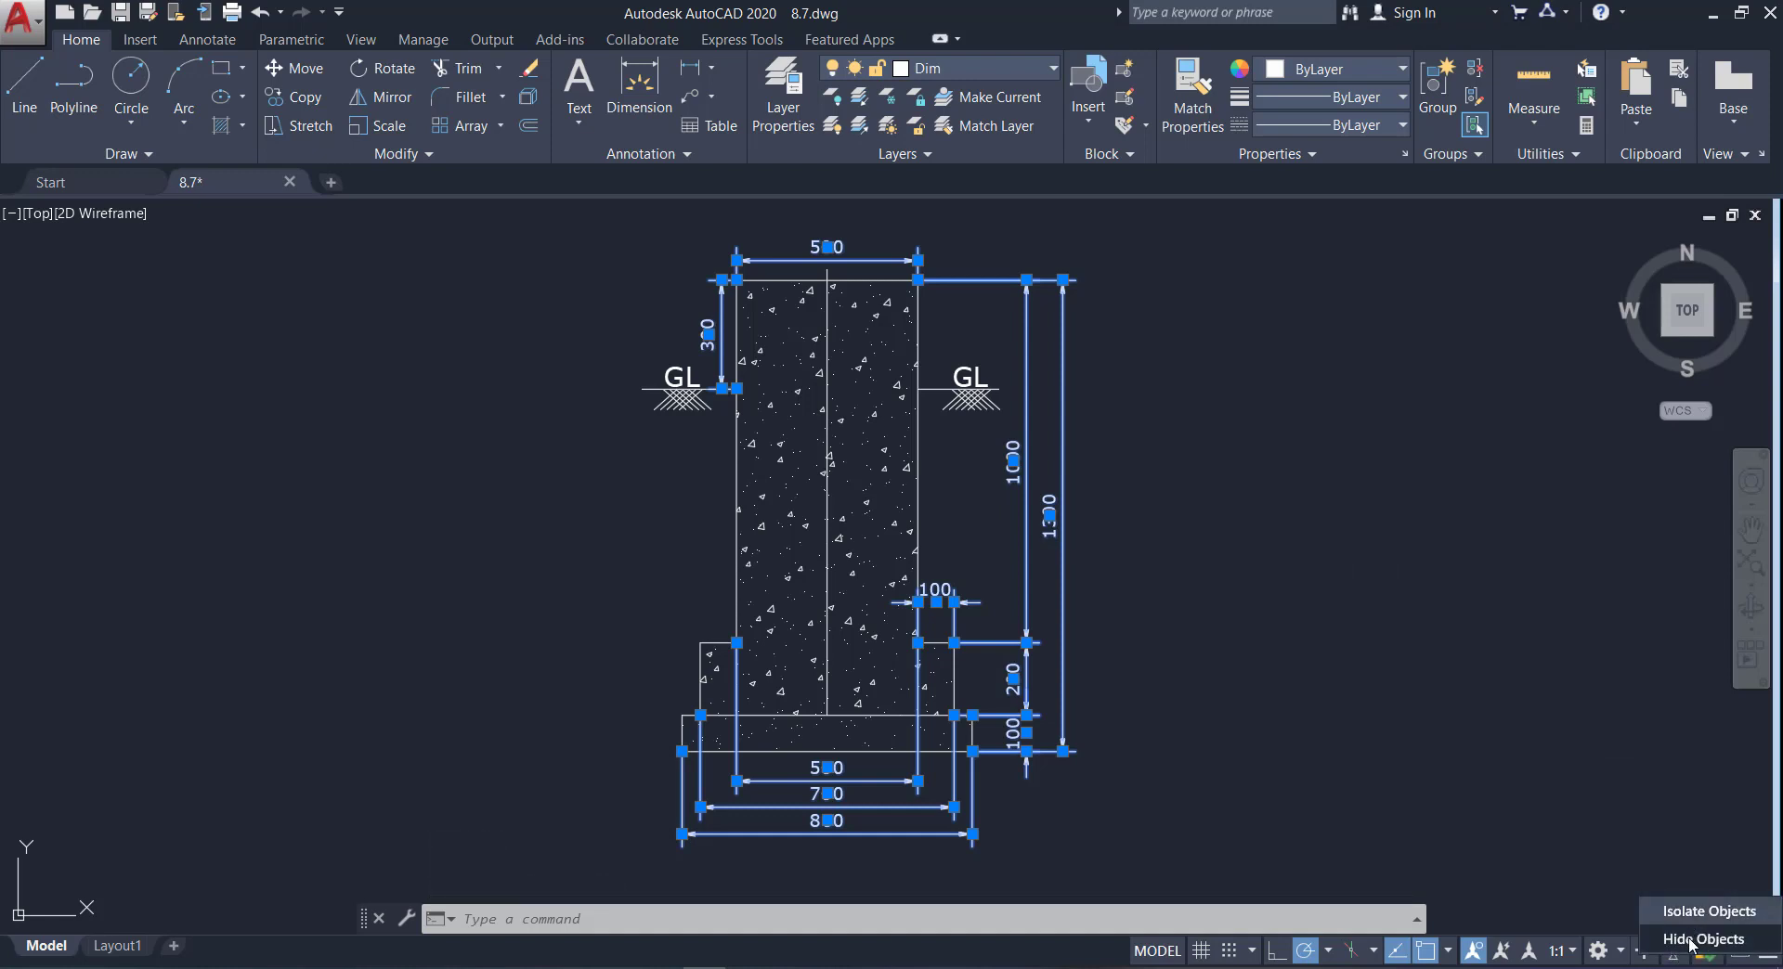
click(1691, 944)
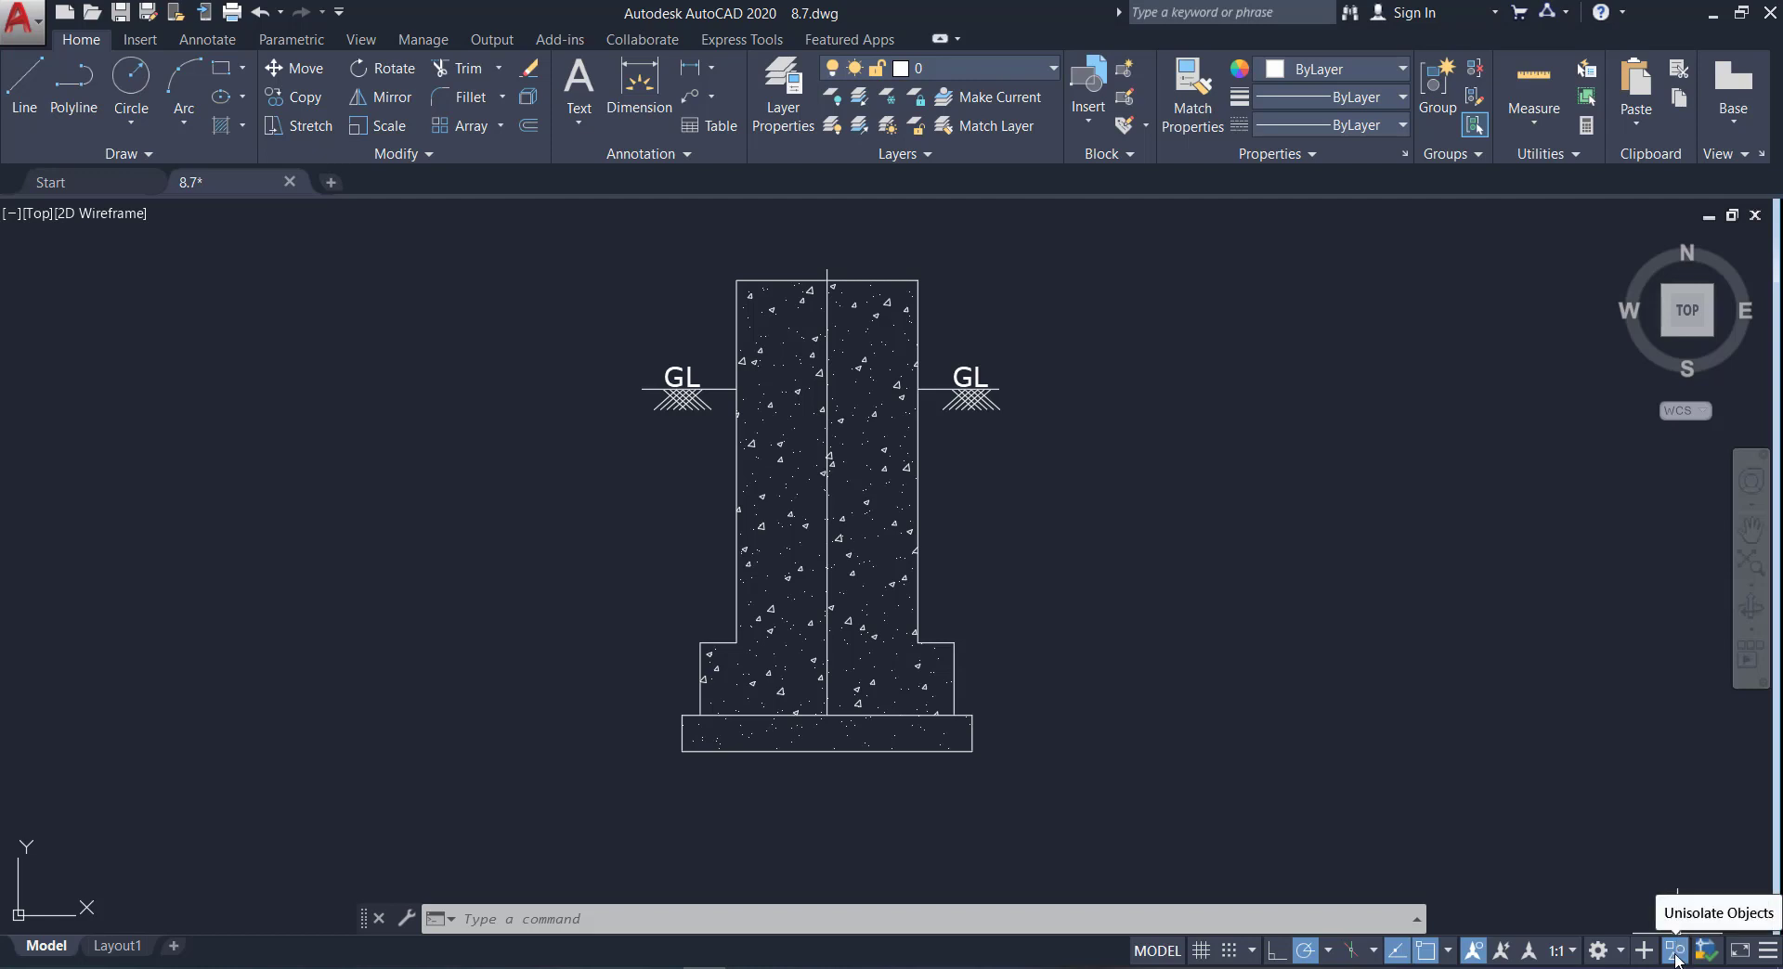
End isolation to restore the 10 hidden dimensions, and window-select the concrete hatch.
click(1675, 953)
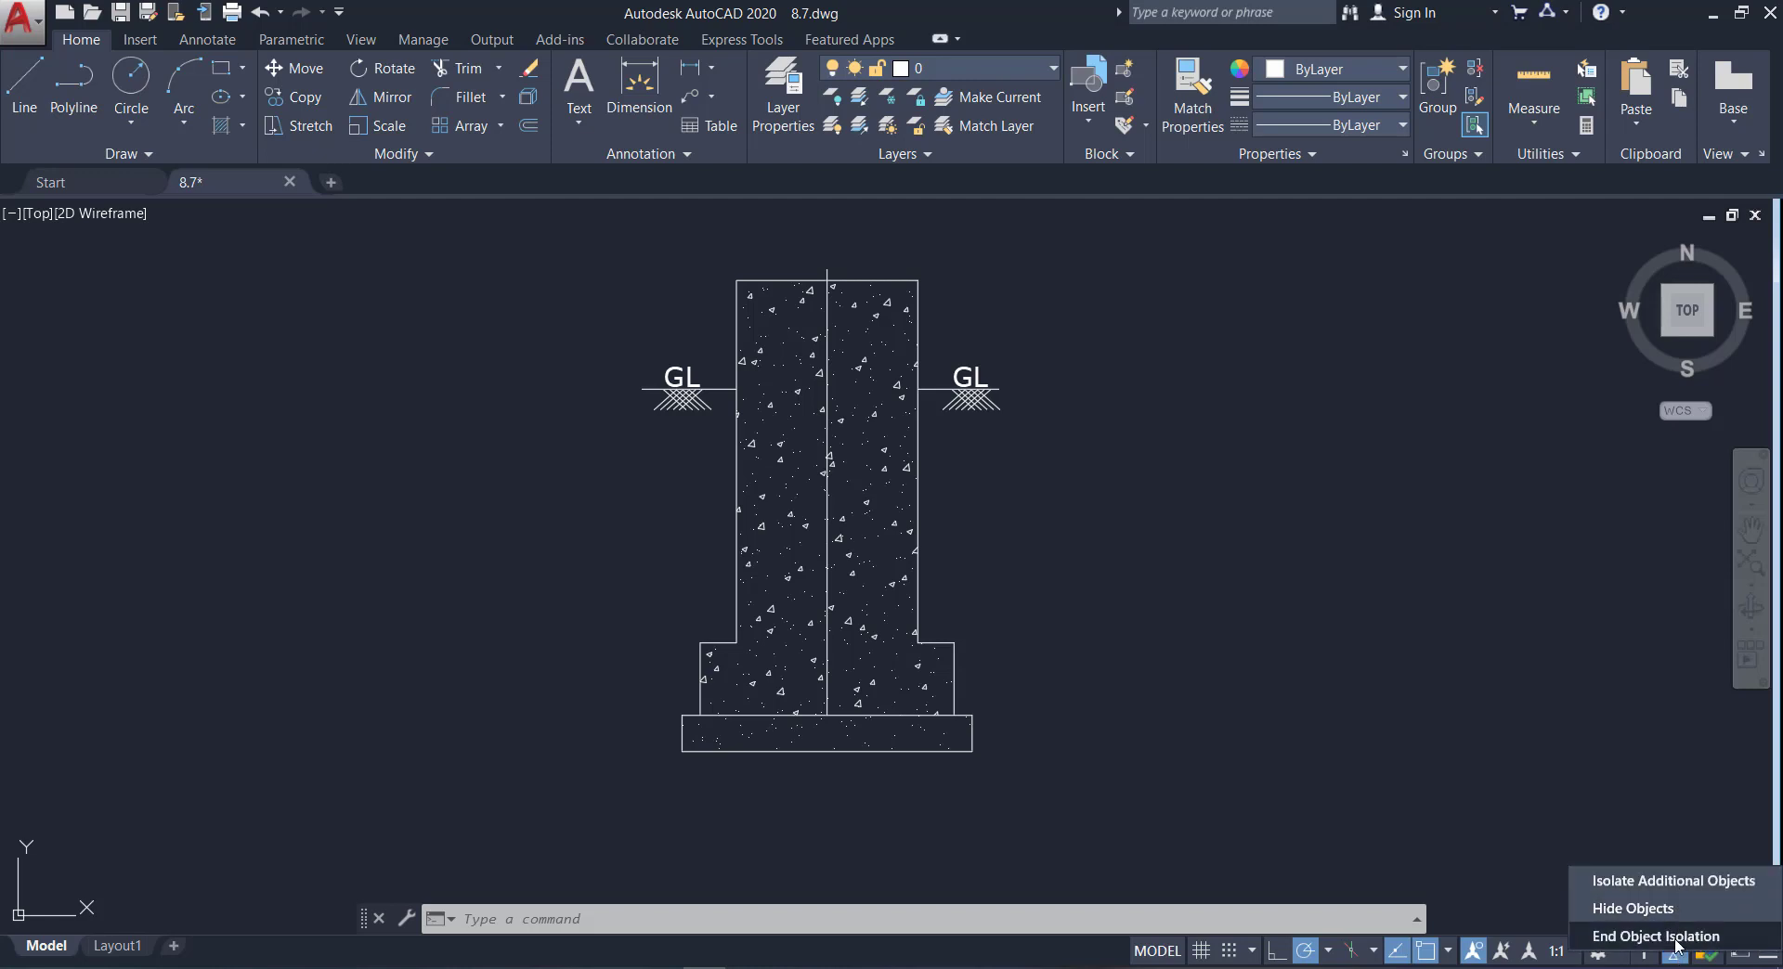
click(1662, 936)
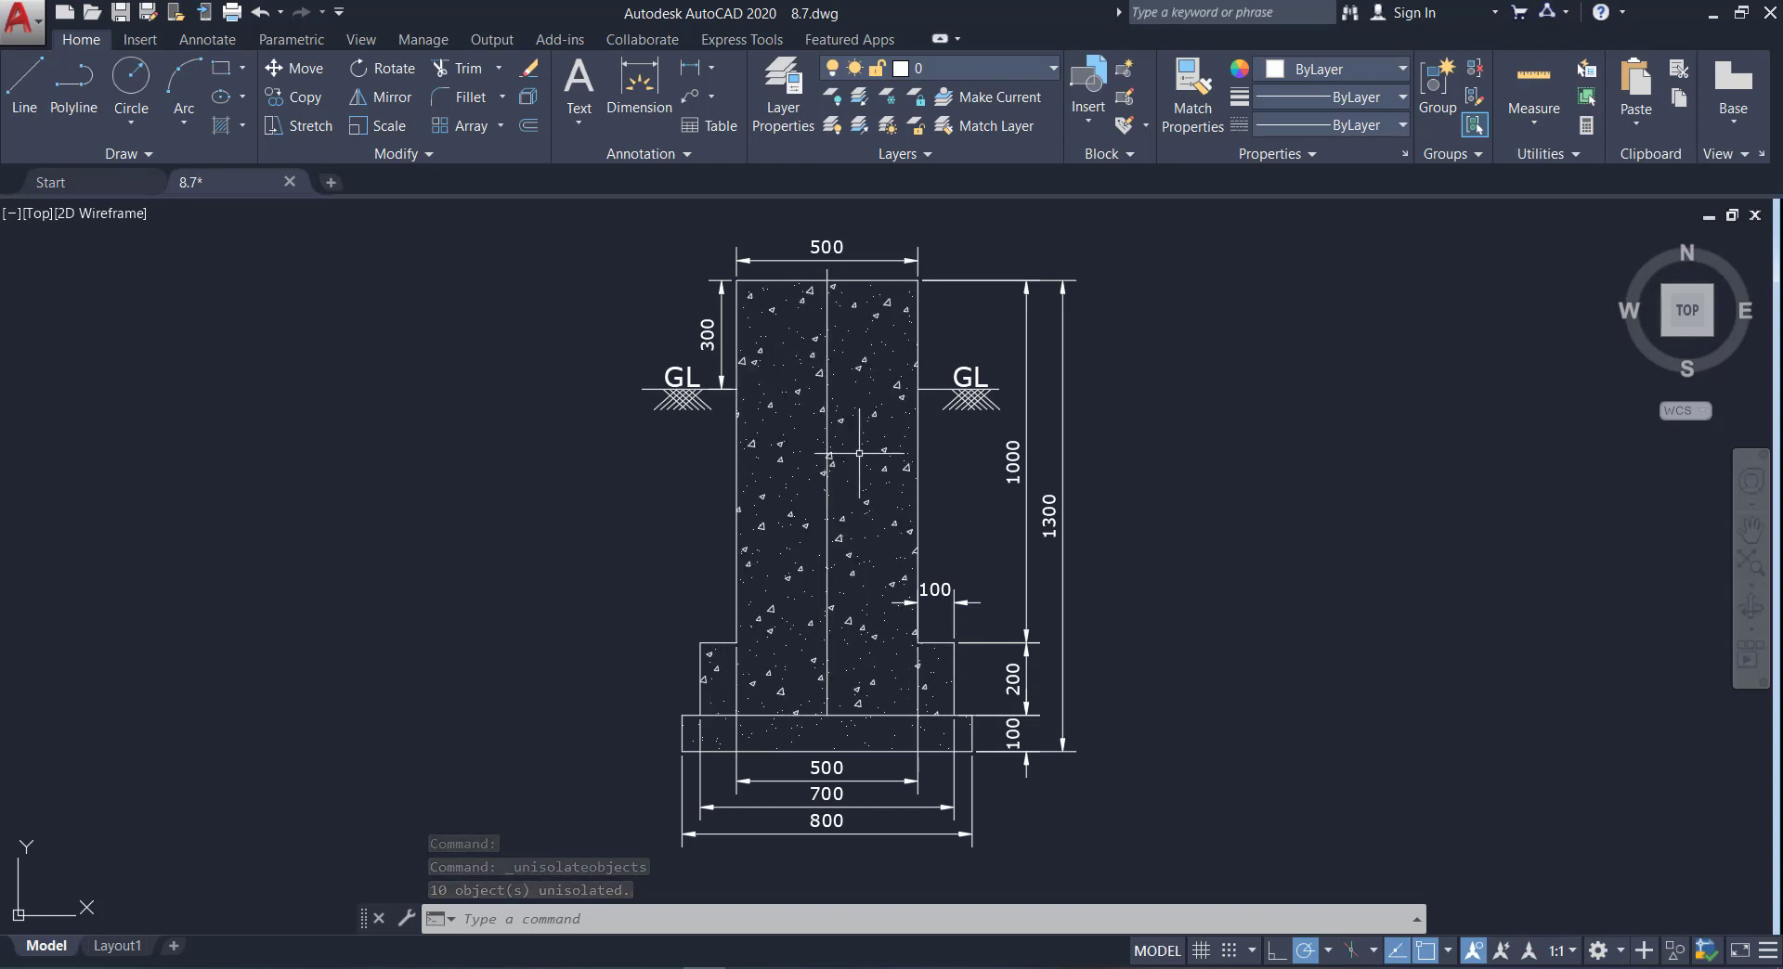
click(979, 485)
click(715, 462)
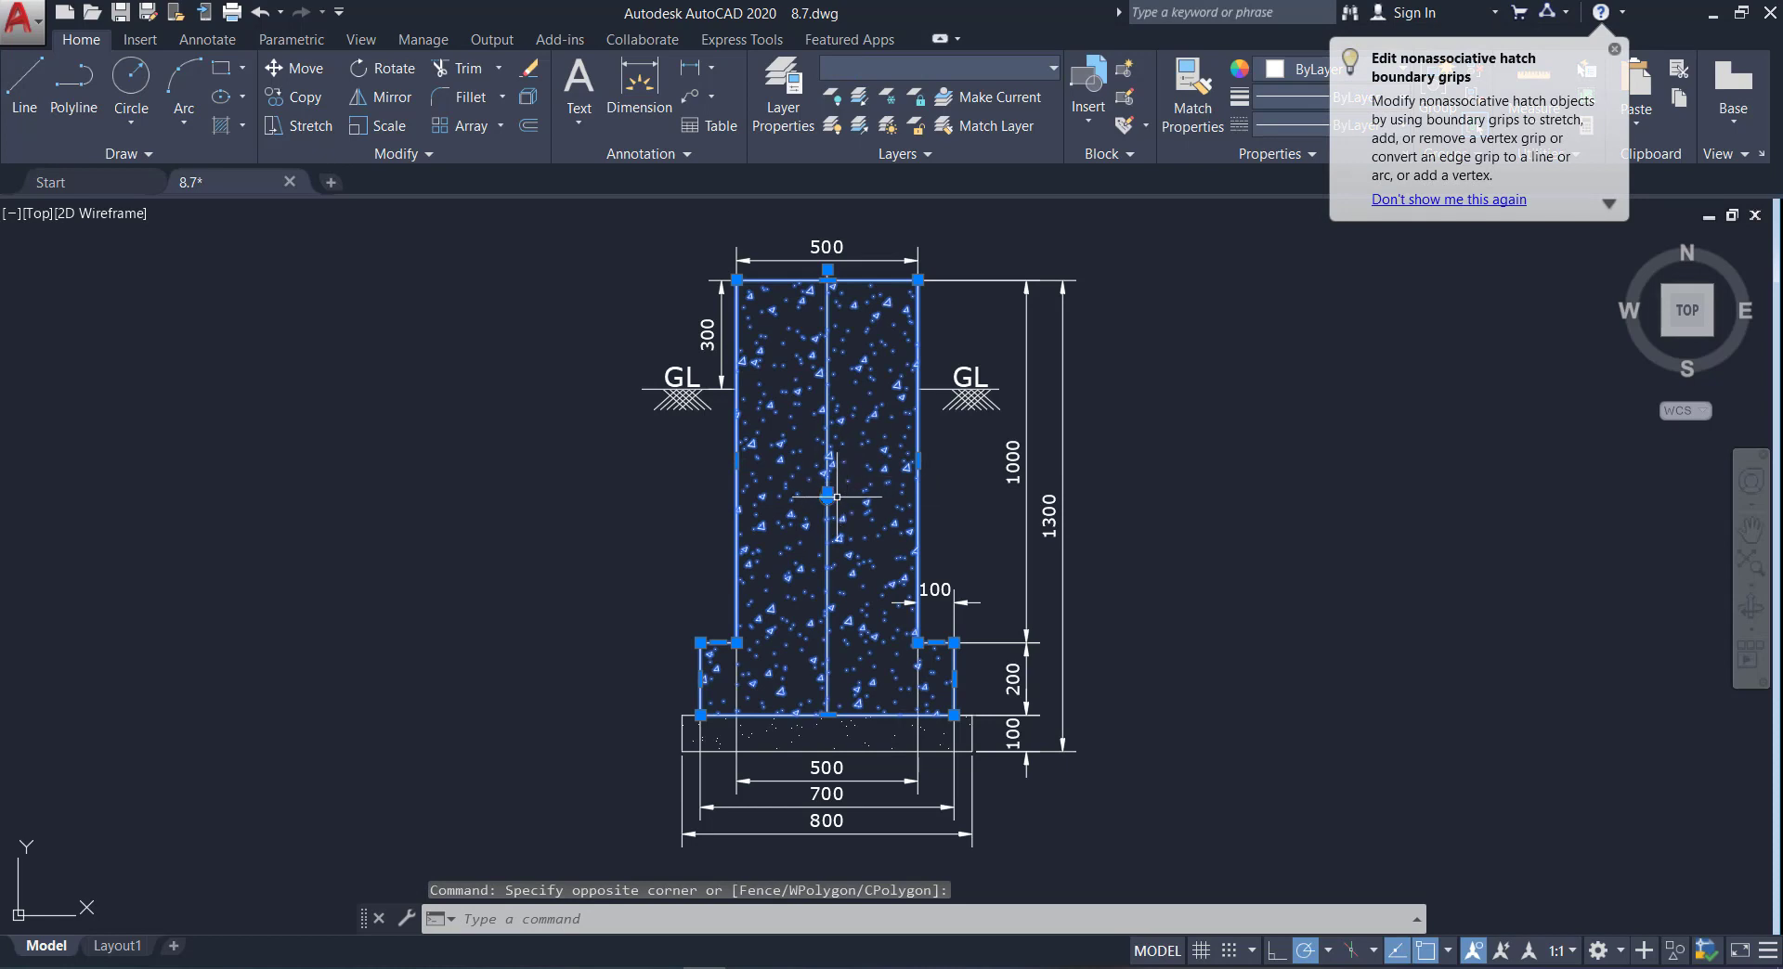
click(1671, 951)
click(1707, 905)
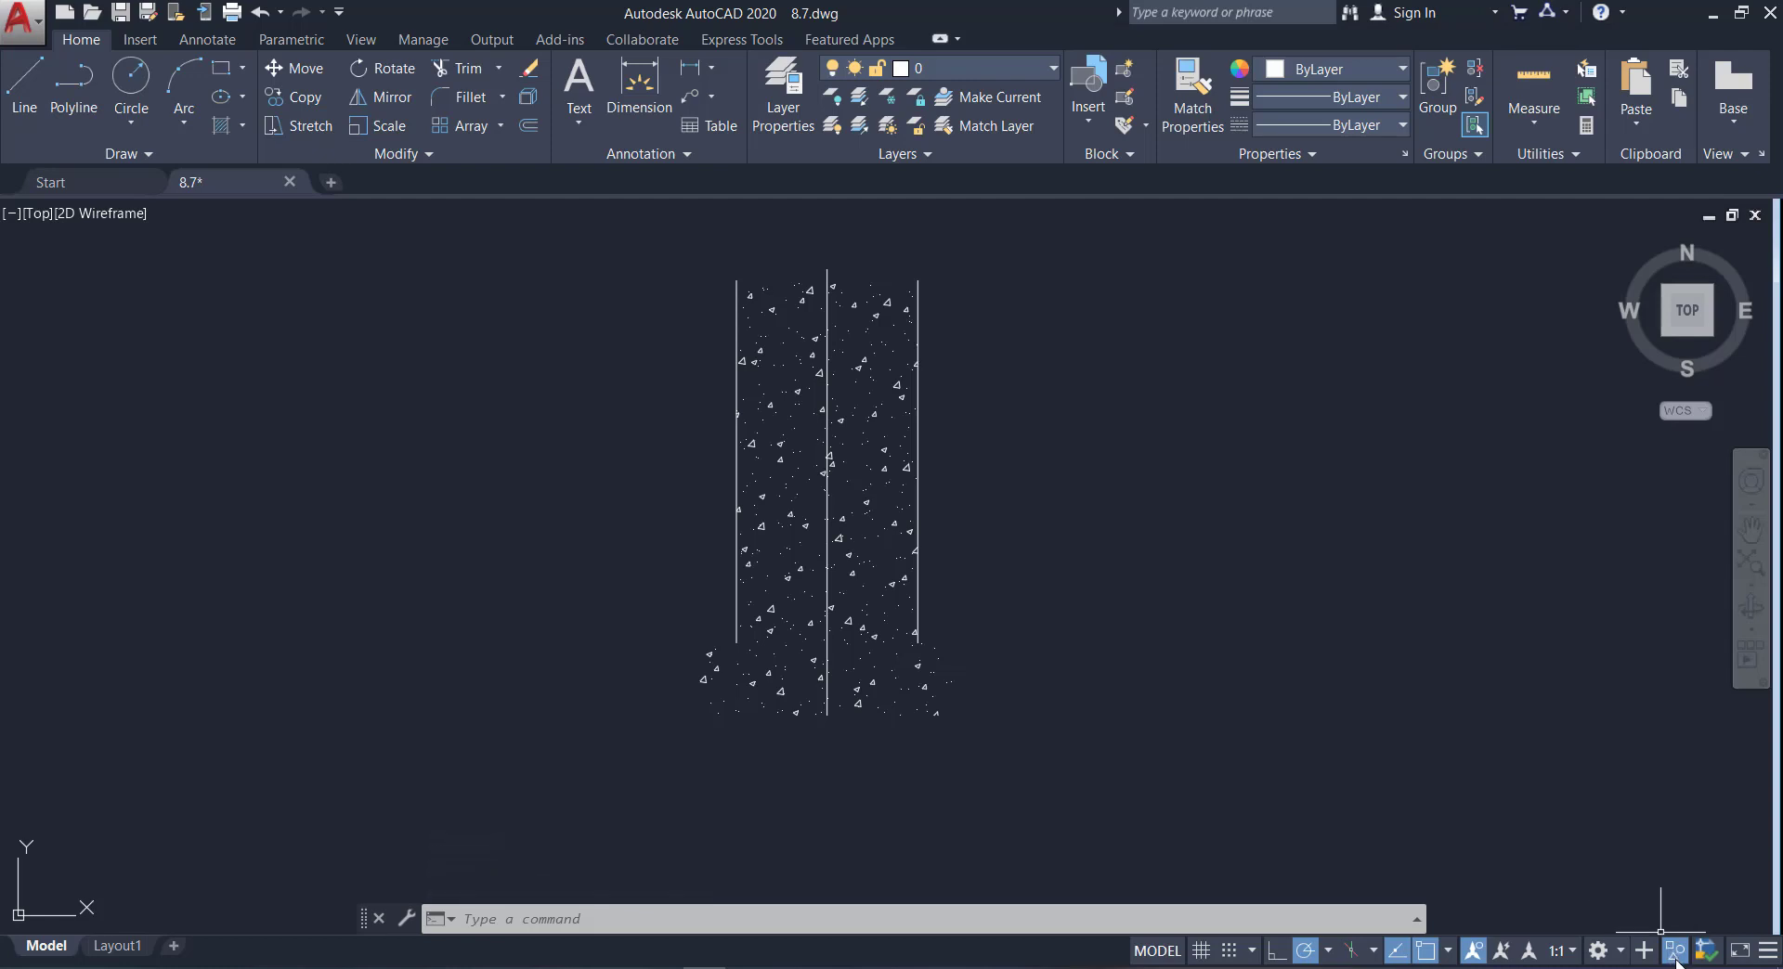
click(1674, 958)
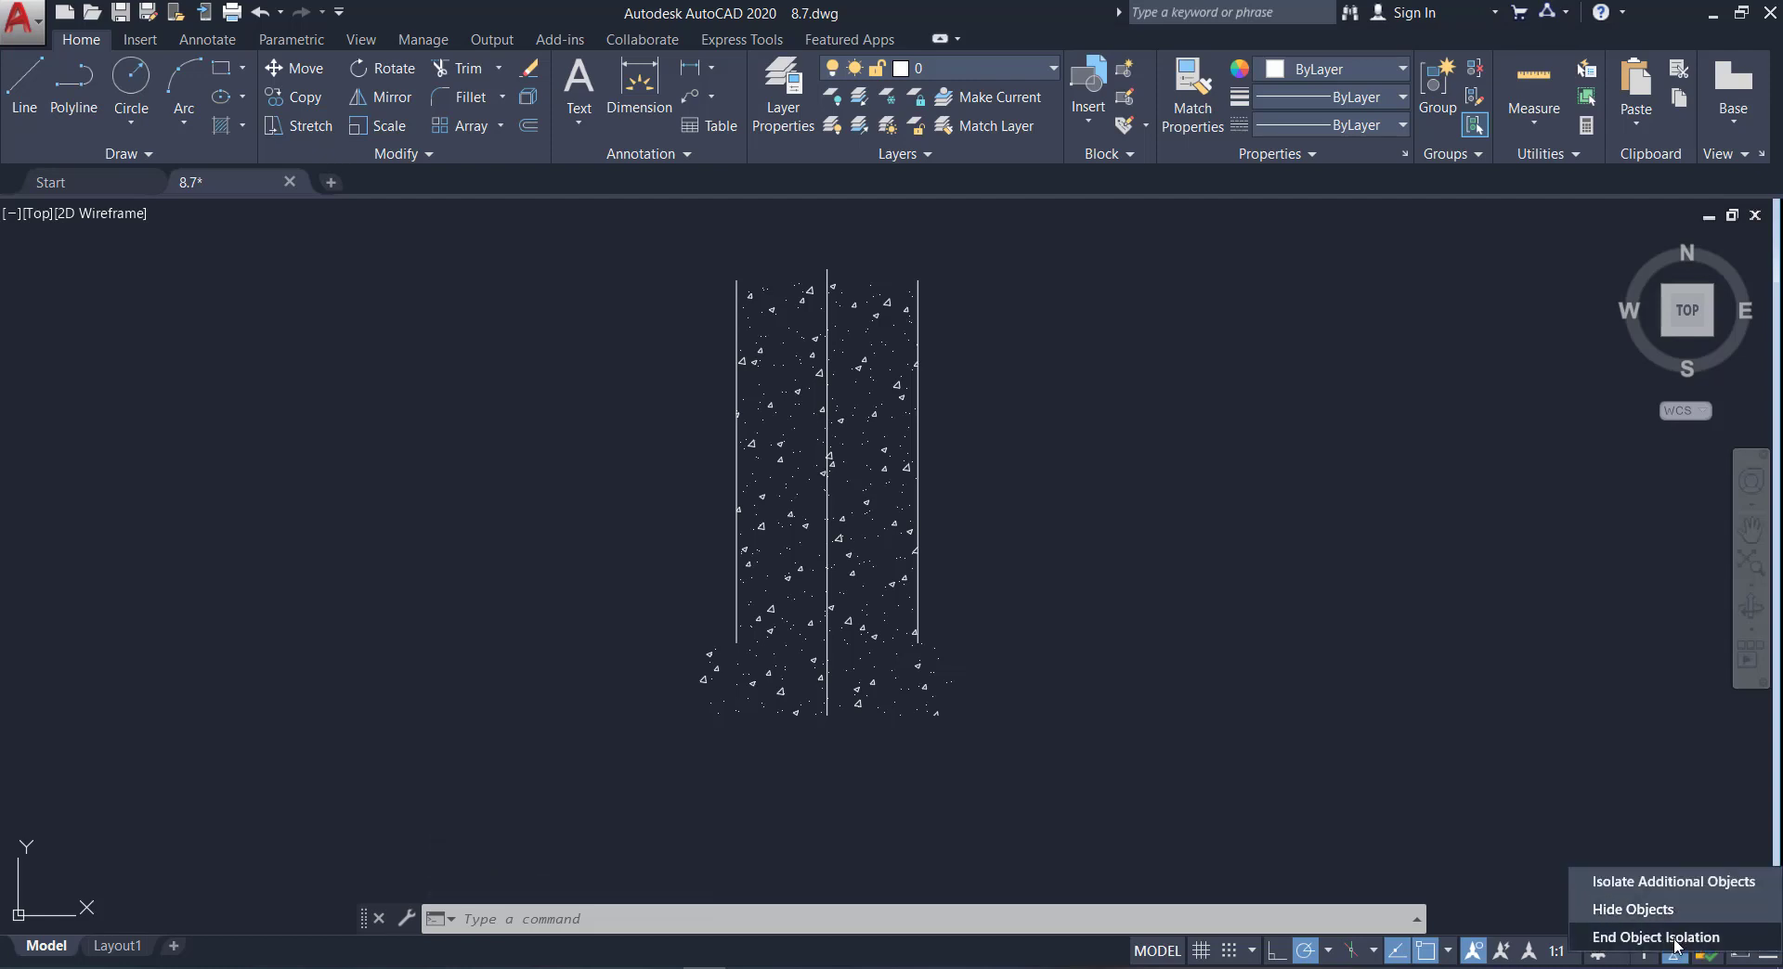
click(1655, 937)
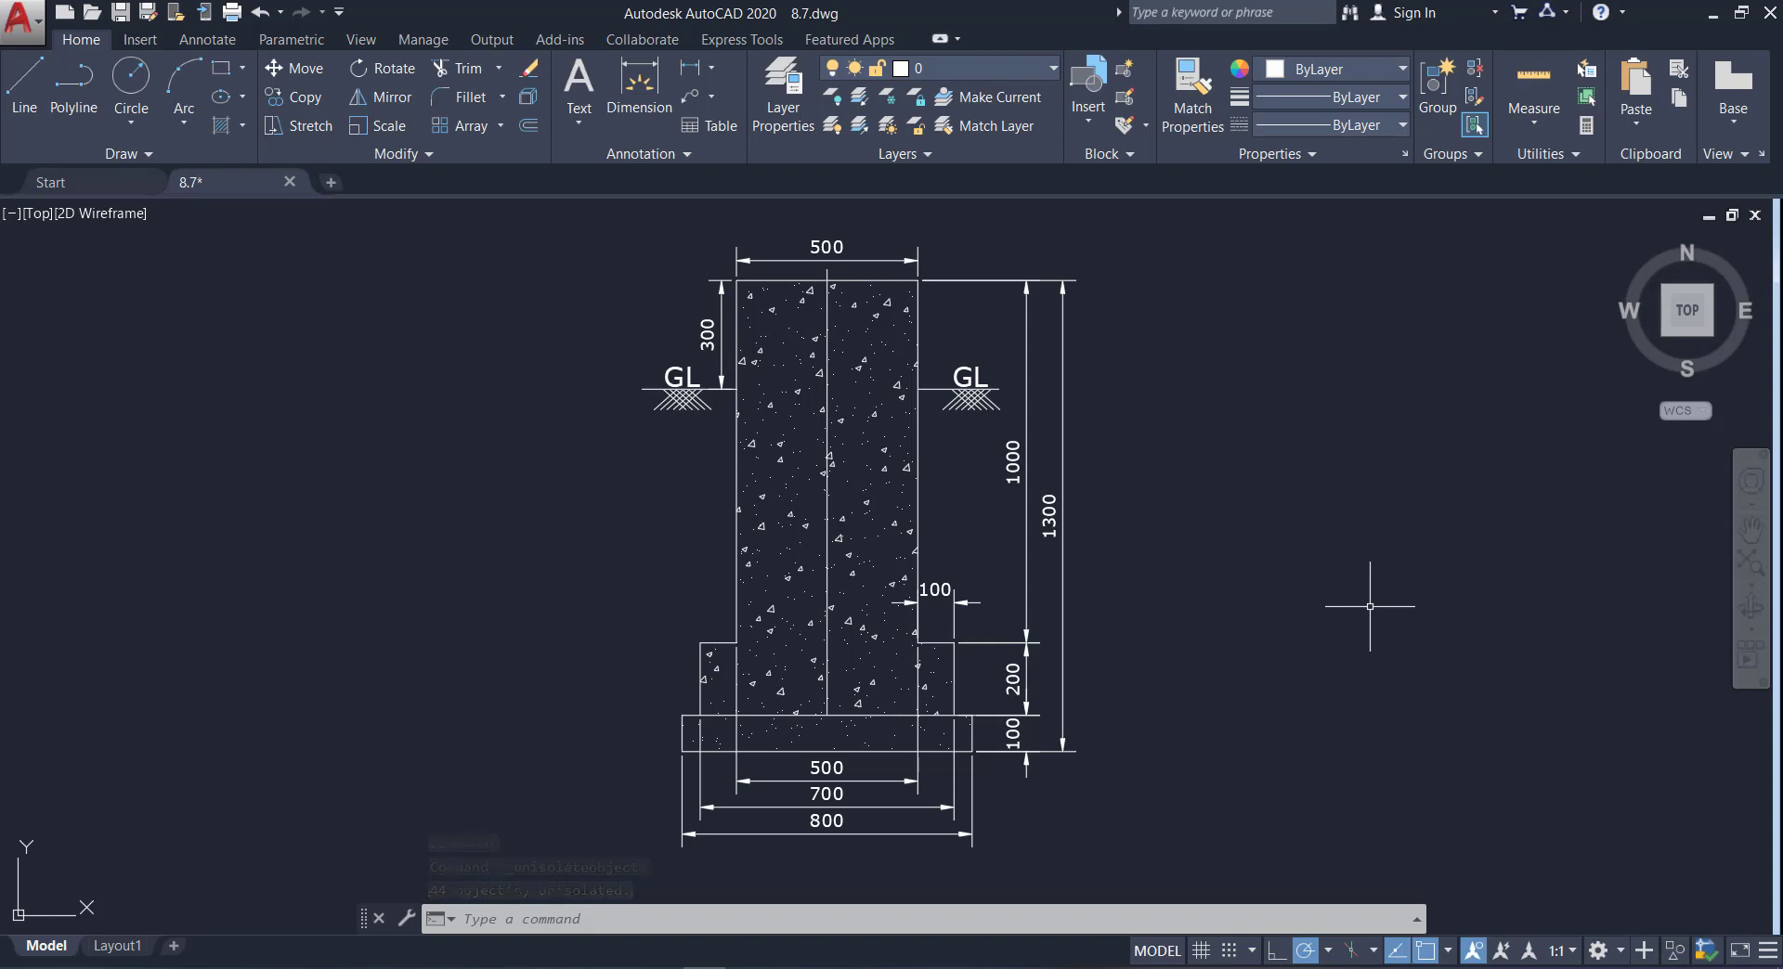
scroll(1172, 561, down, 3)
scroll(1172, 561, up, 2)
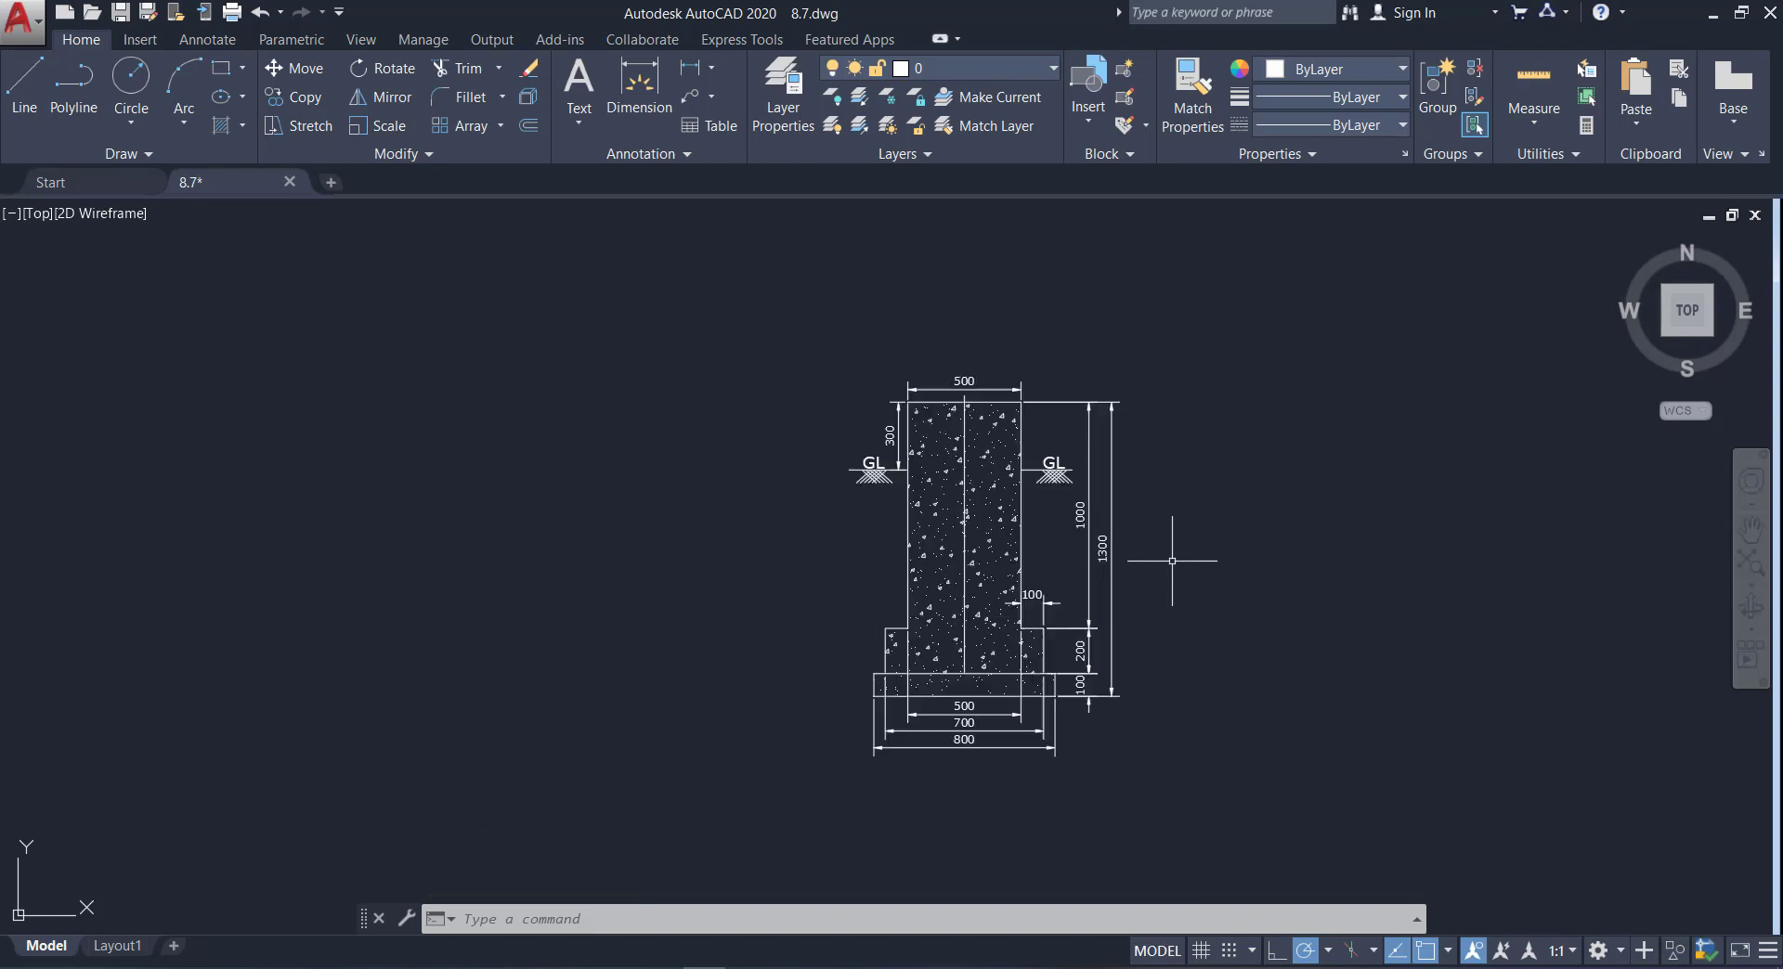
scroll(1193, 690, up, 2)
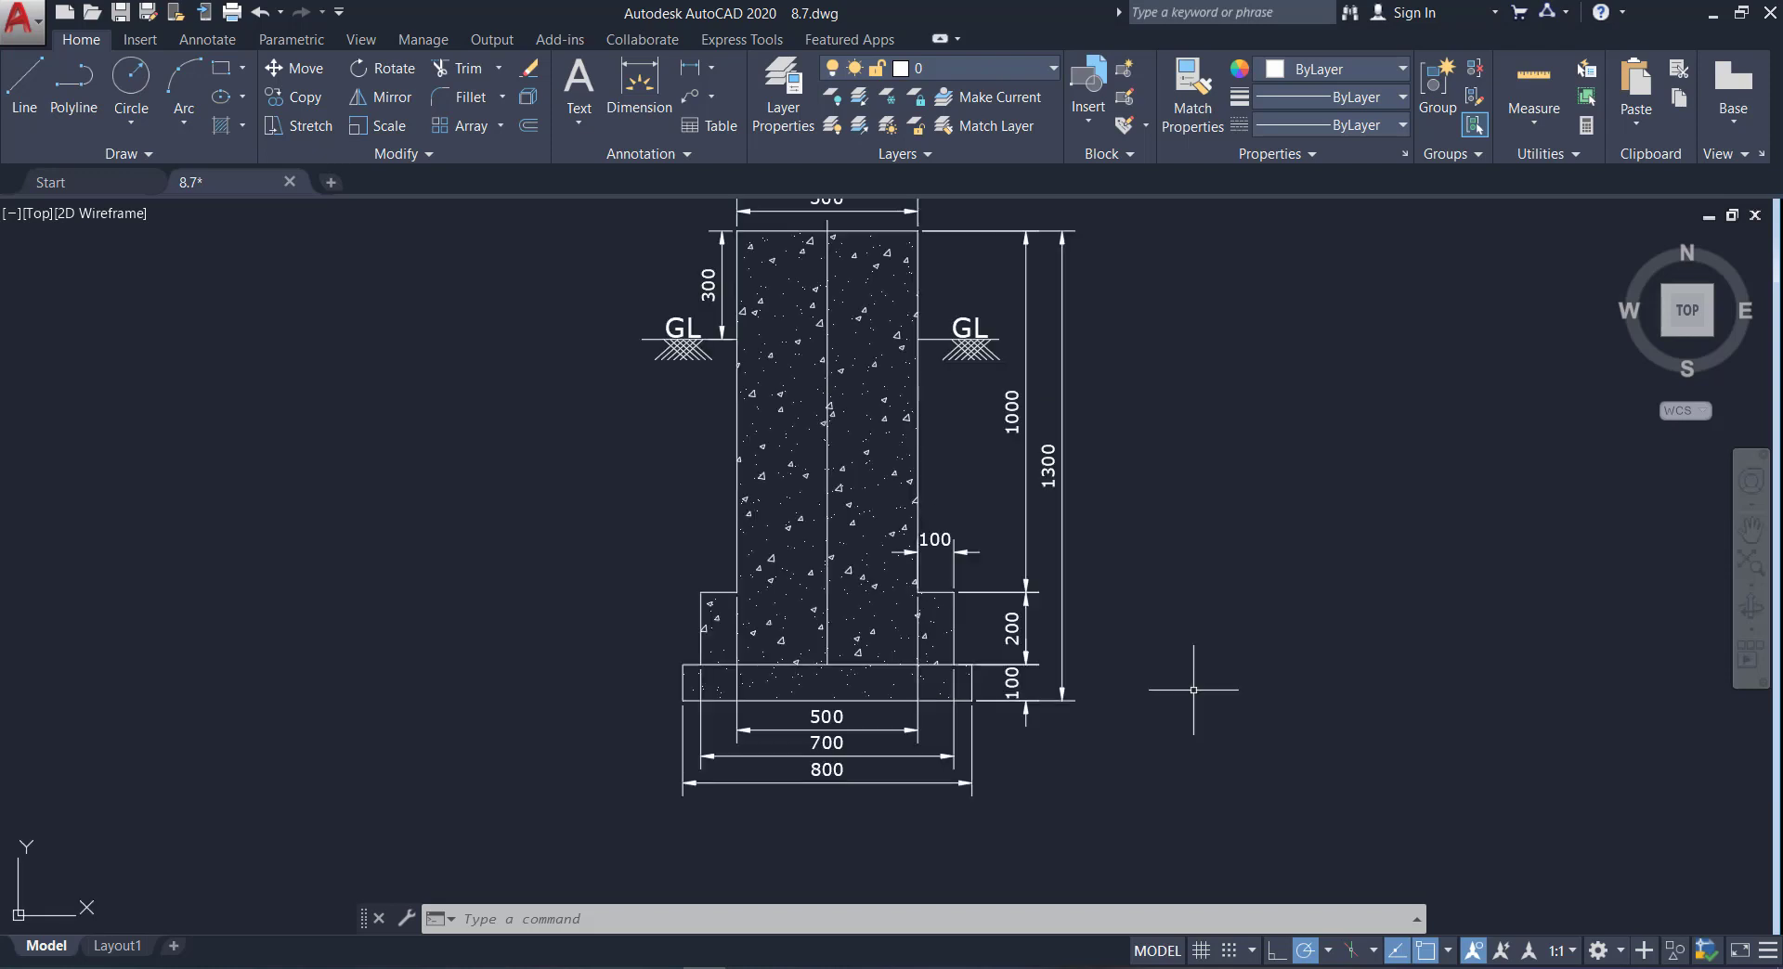
scroll(1140, 539, down, 2)
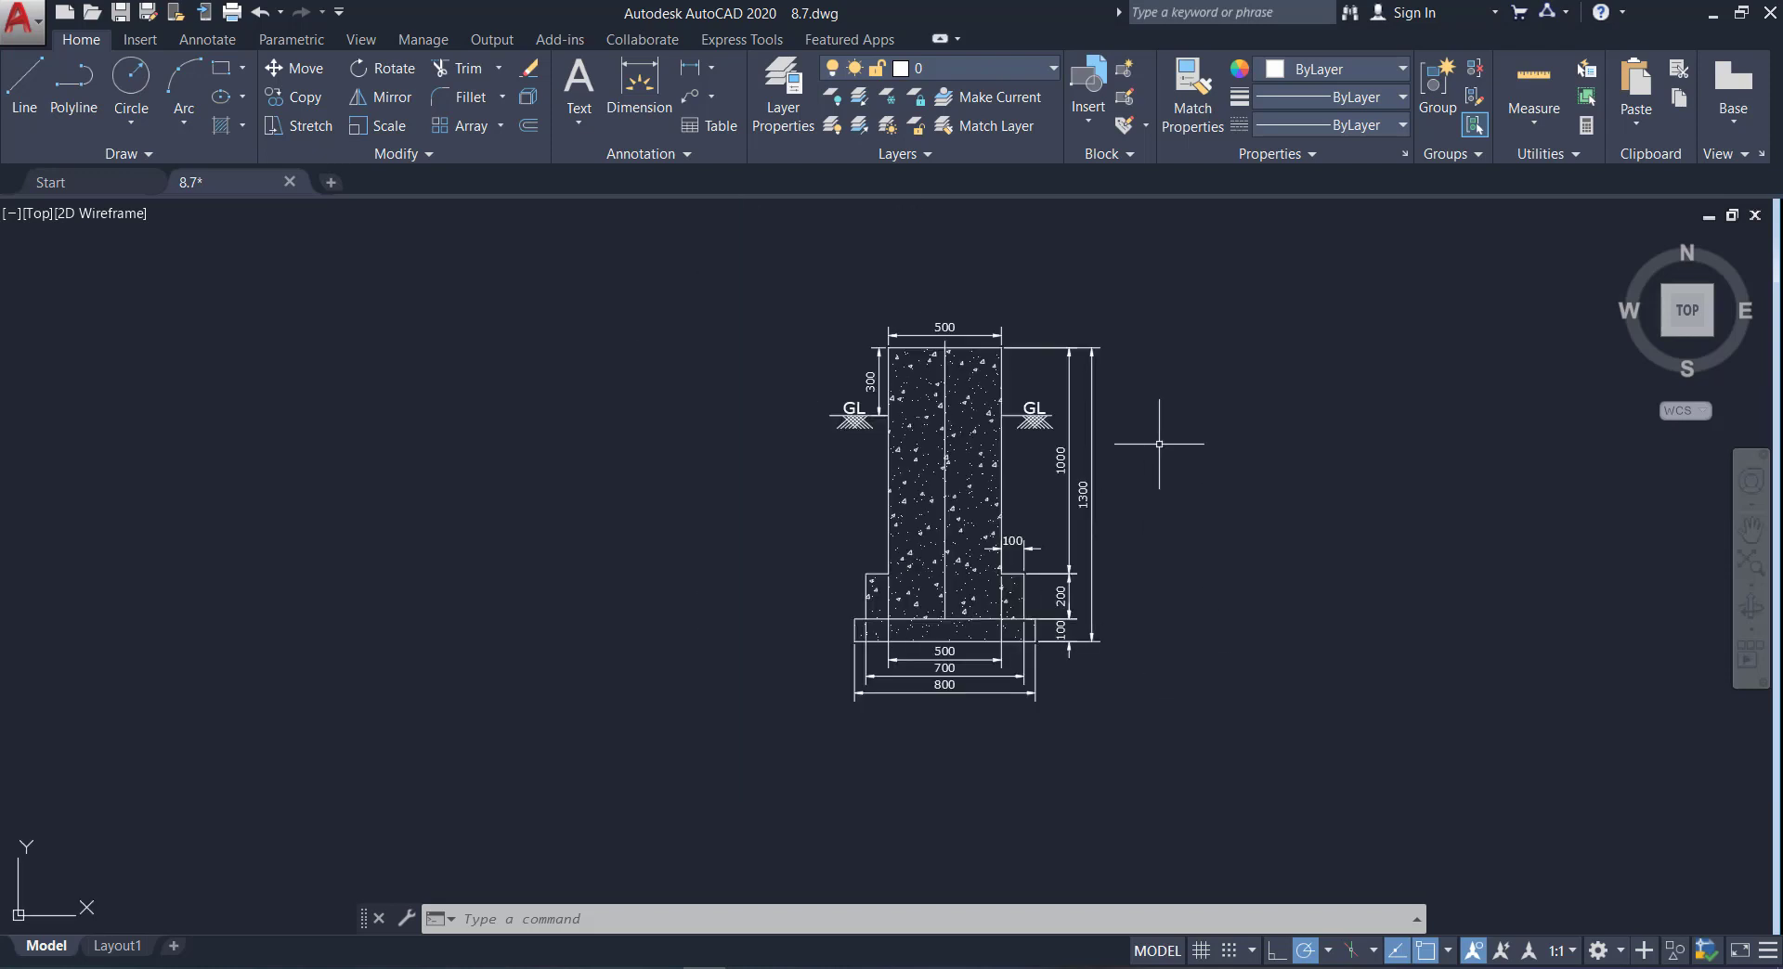